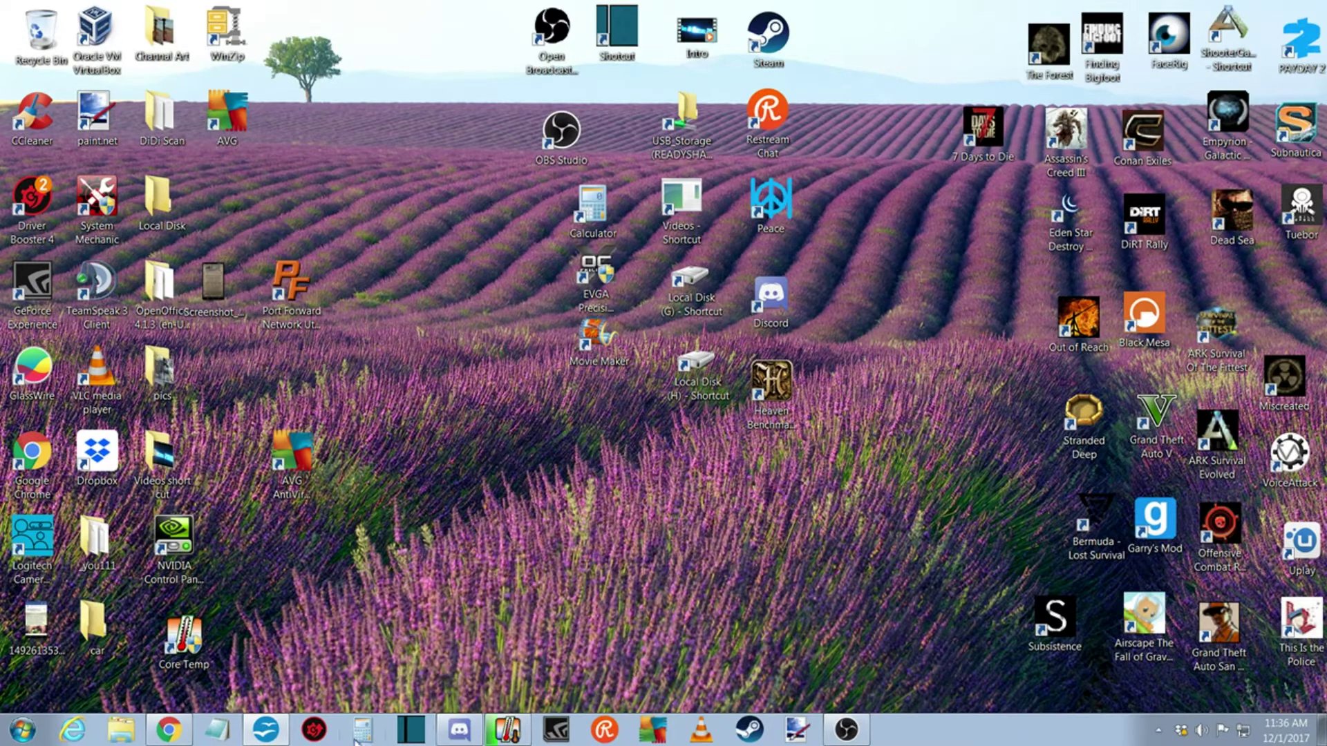
Open the portforwarding sub document, read through it to the download links on page 2, and minimize it
click(267, 731)
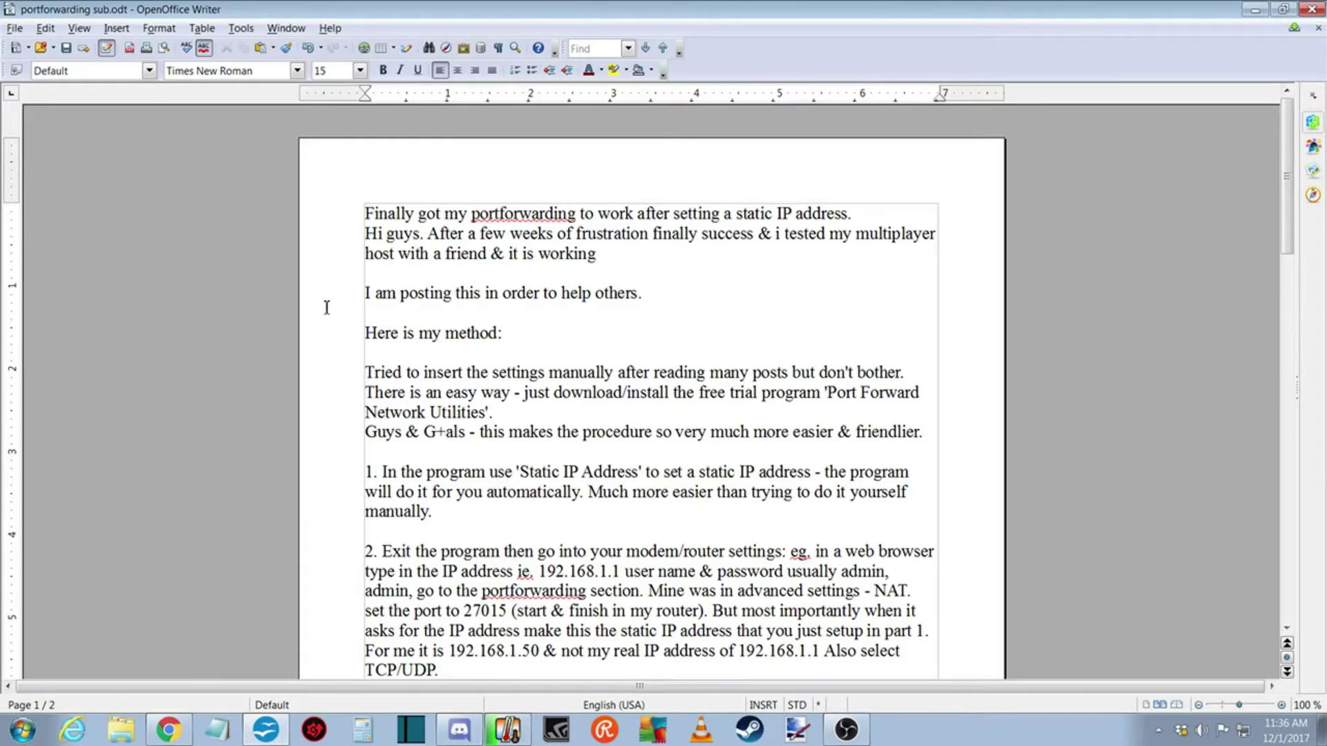
scroll(746, 329, down, 3)
scroll(746, 329, down, 10)
scroll(746, 329, down, 8)
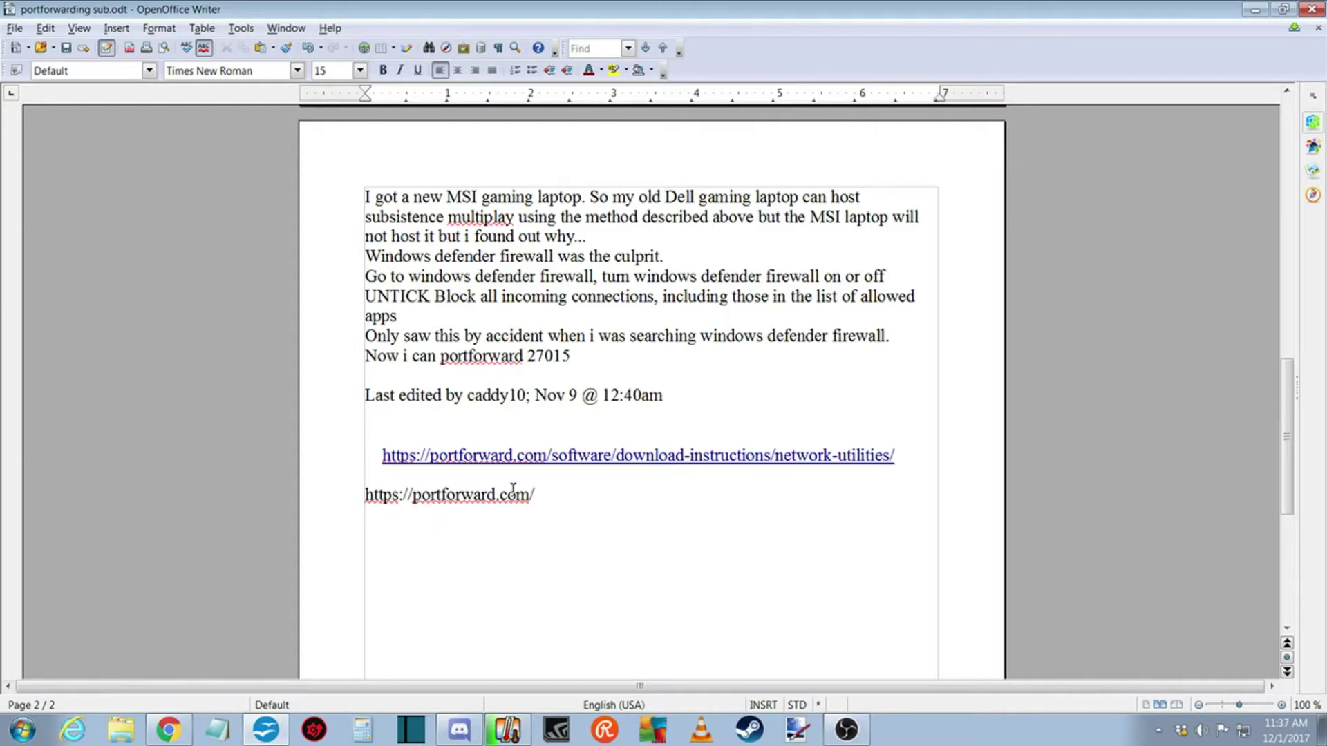
click(1254, 11)
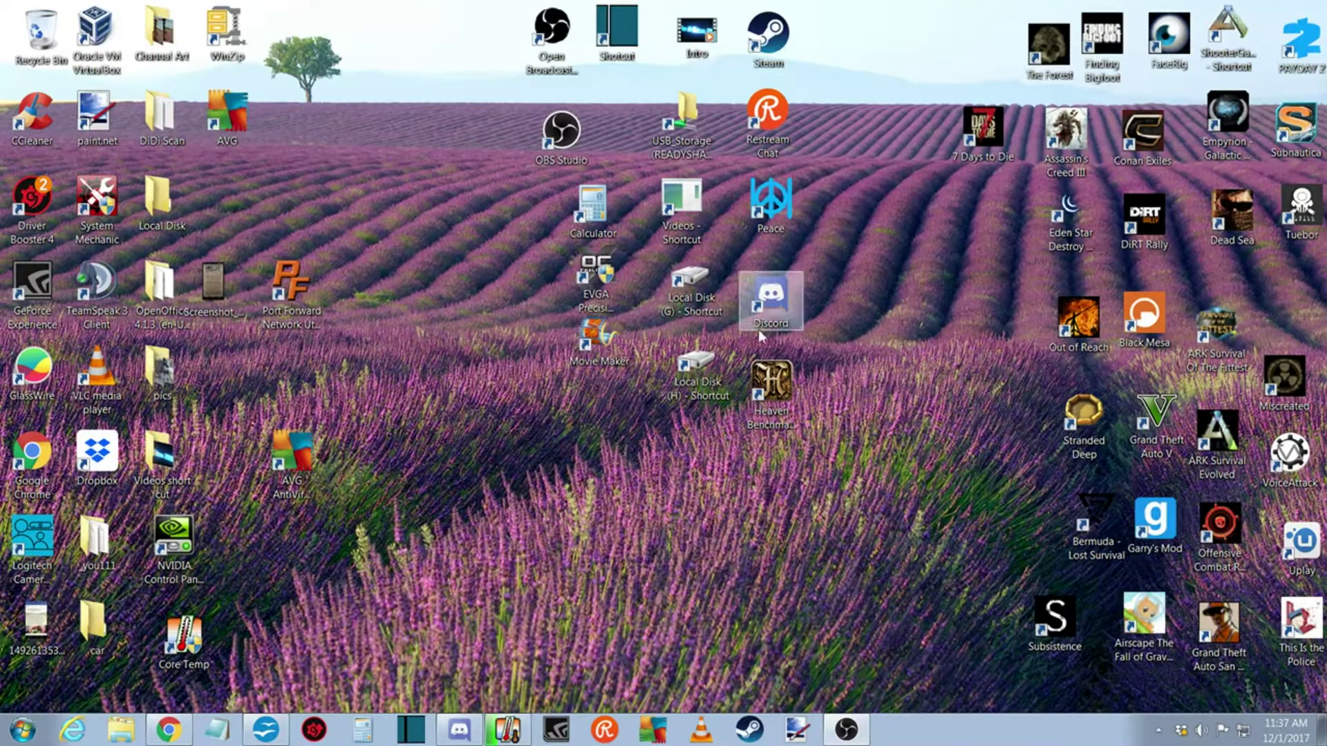
Launch Port Forward Network Utilities in trial mode and open its static IP address setup tool
click(296, 277)
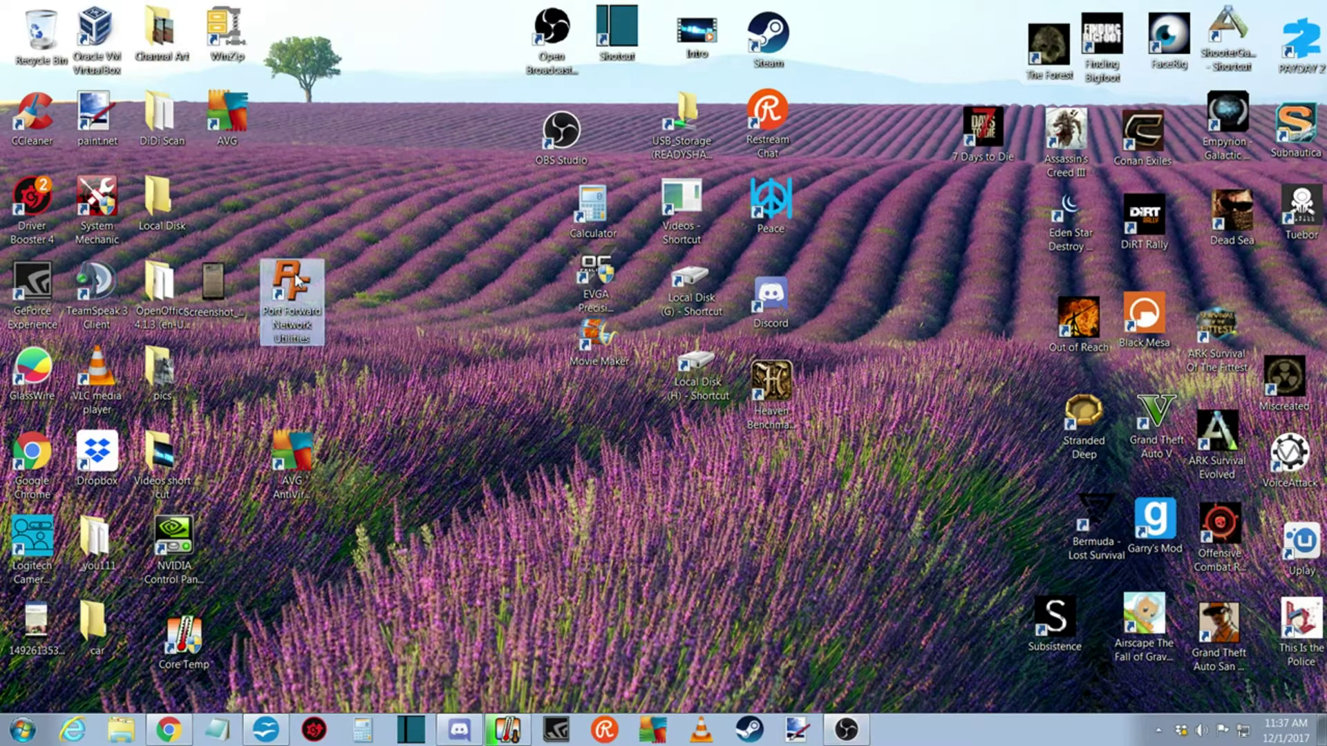
double_click(296, 277)
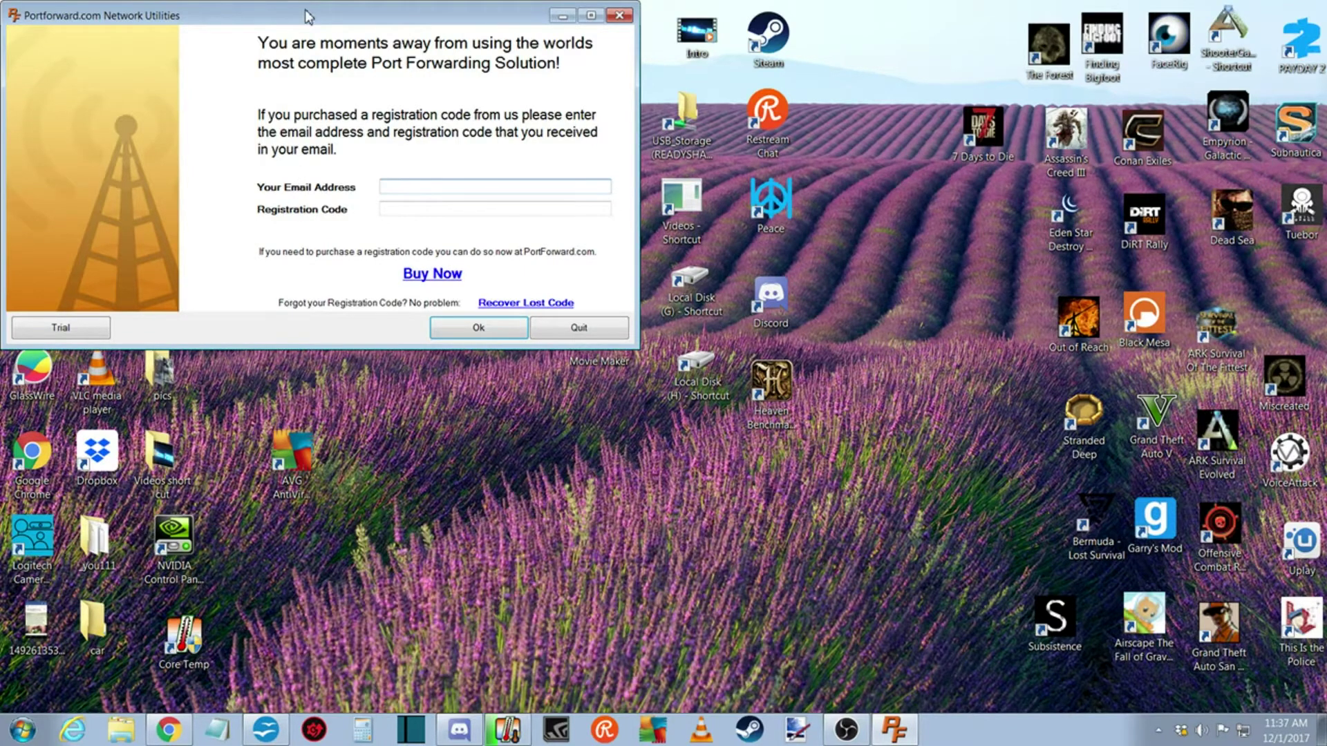
drag(309, 17, 725, 97)
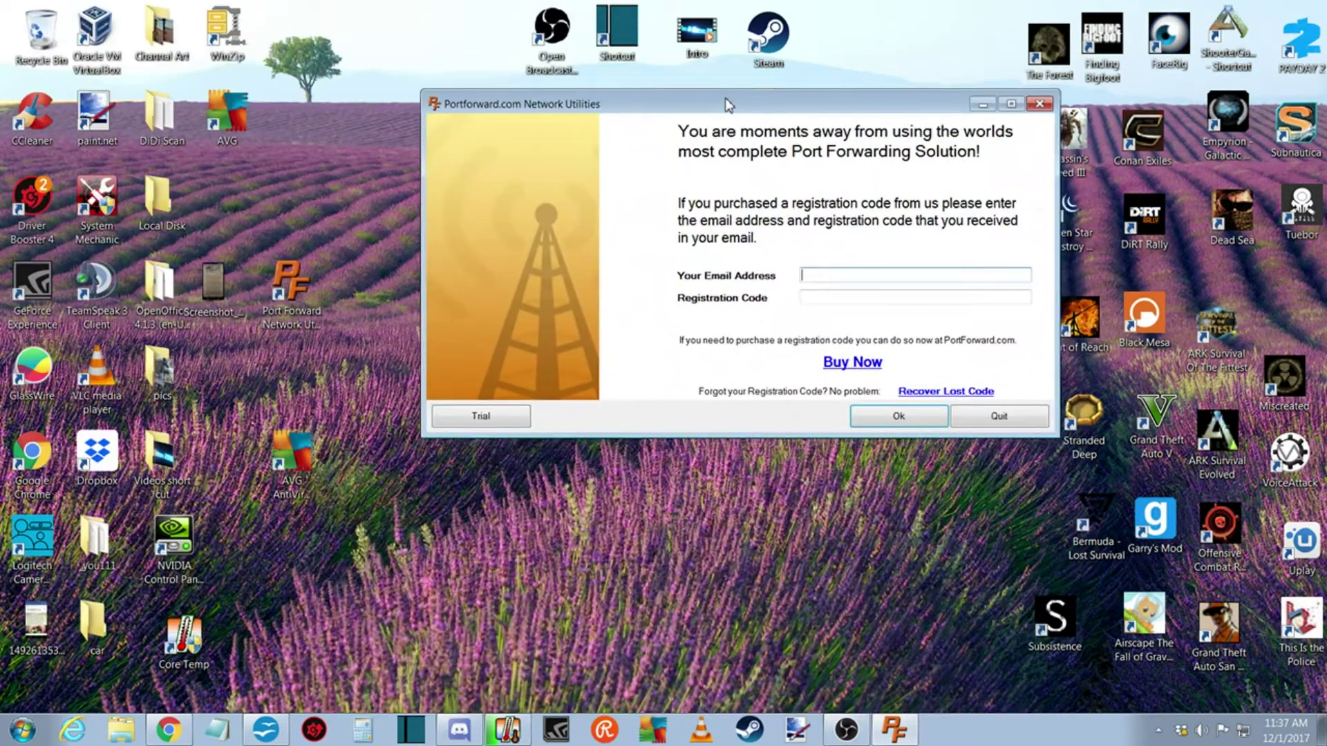
click(506, 420)
click(819, 425)
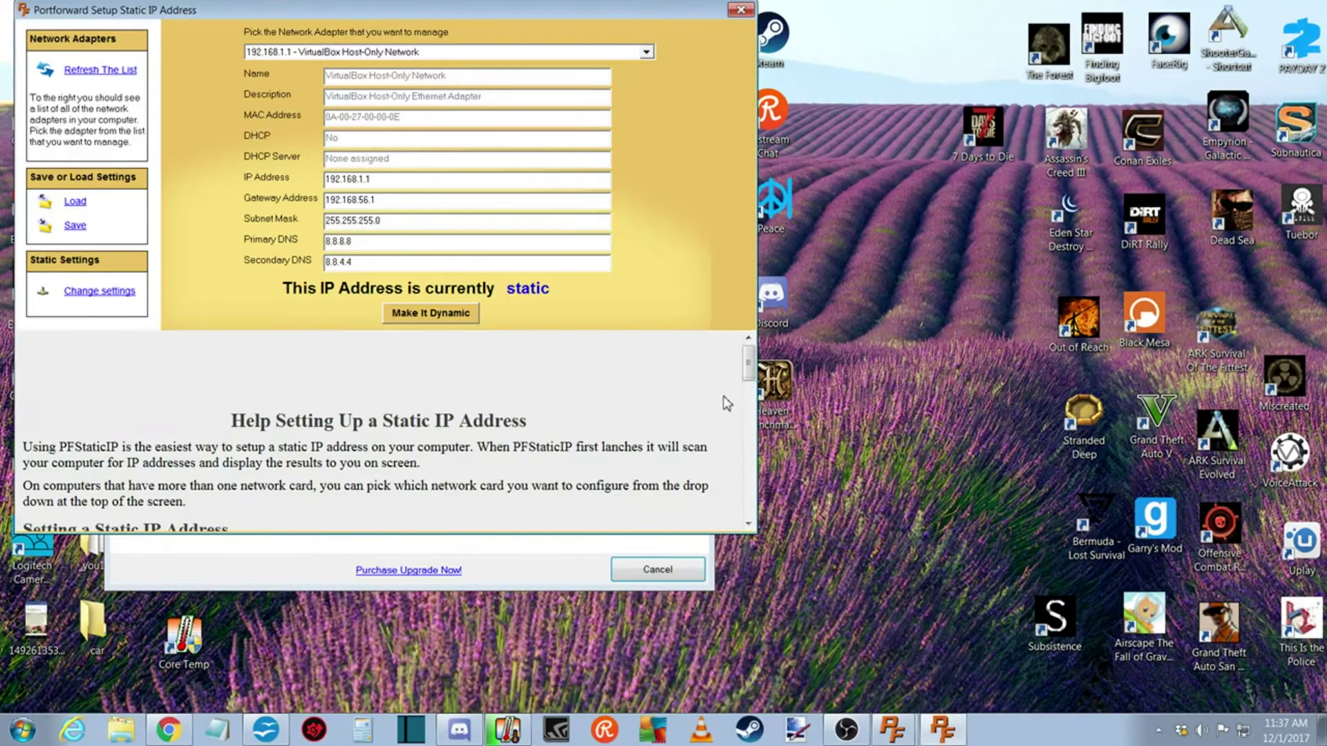
drag(480, 10, 764, 89)
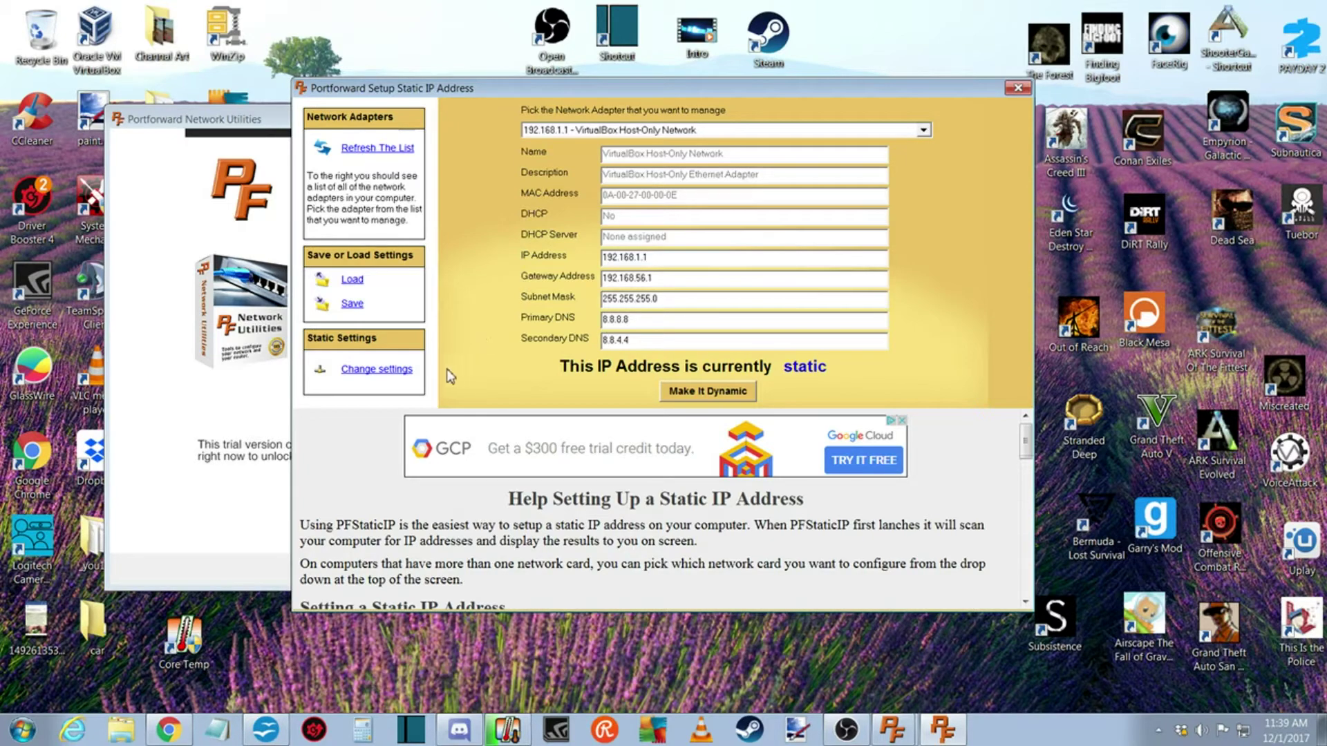
Review the static IP options for the VirtualBox Host-Only Network adapter, and close the utility without applying anything
click(376, 369)
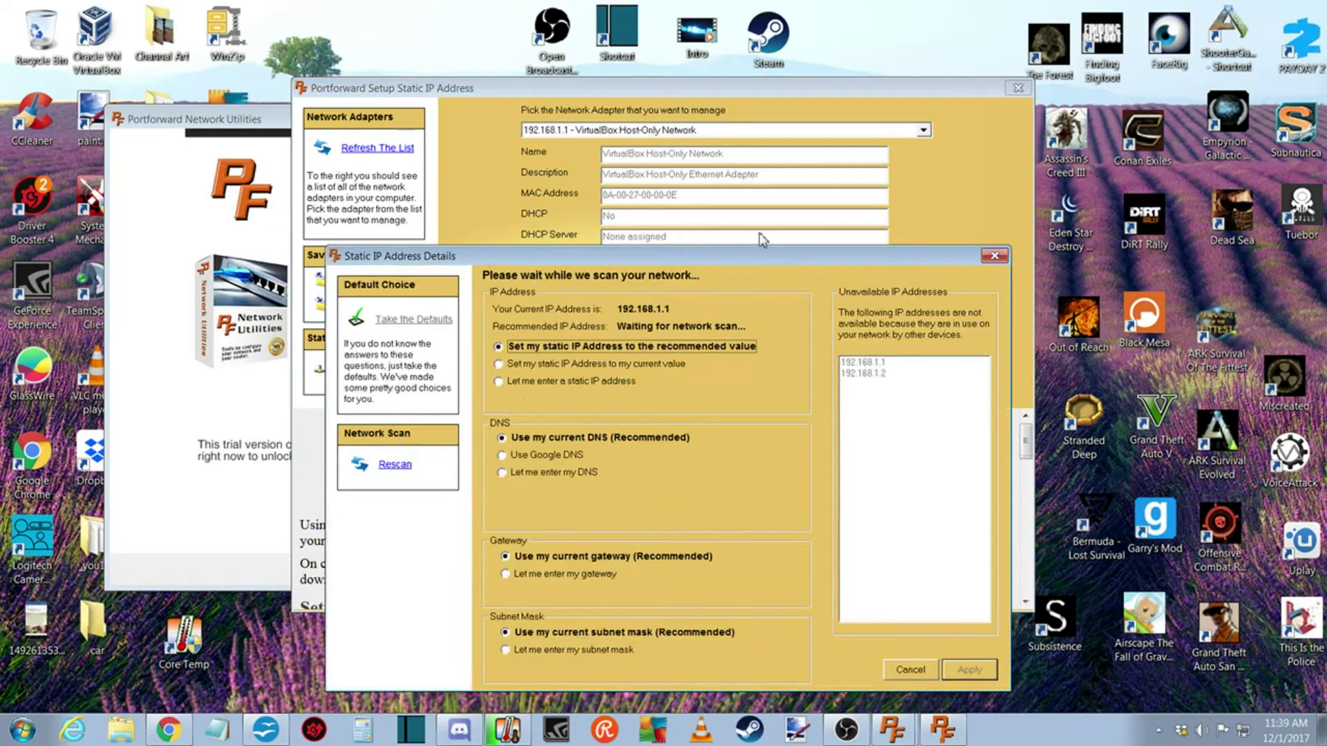
drag(752, 252, 758, 88)
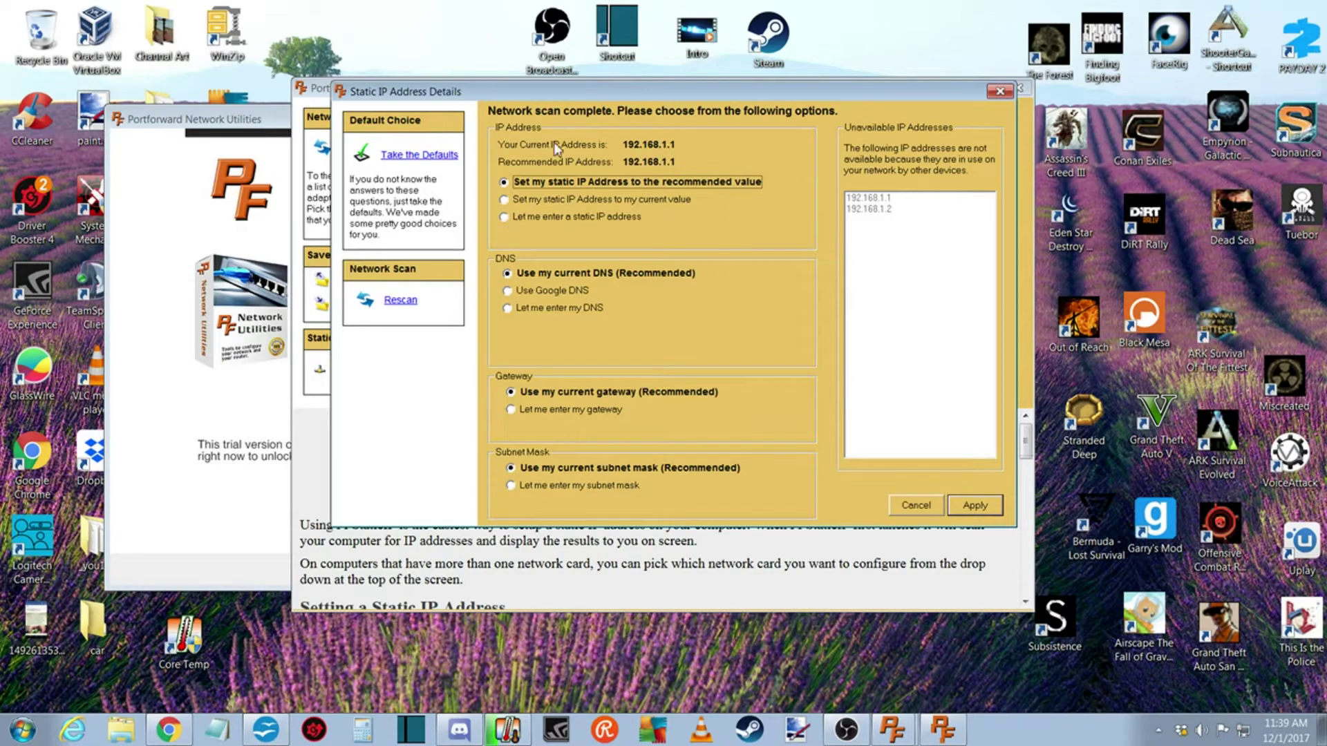
click(1000, 92)
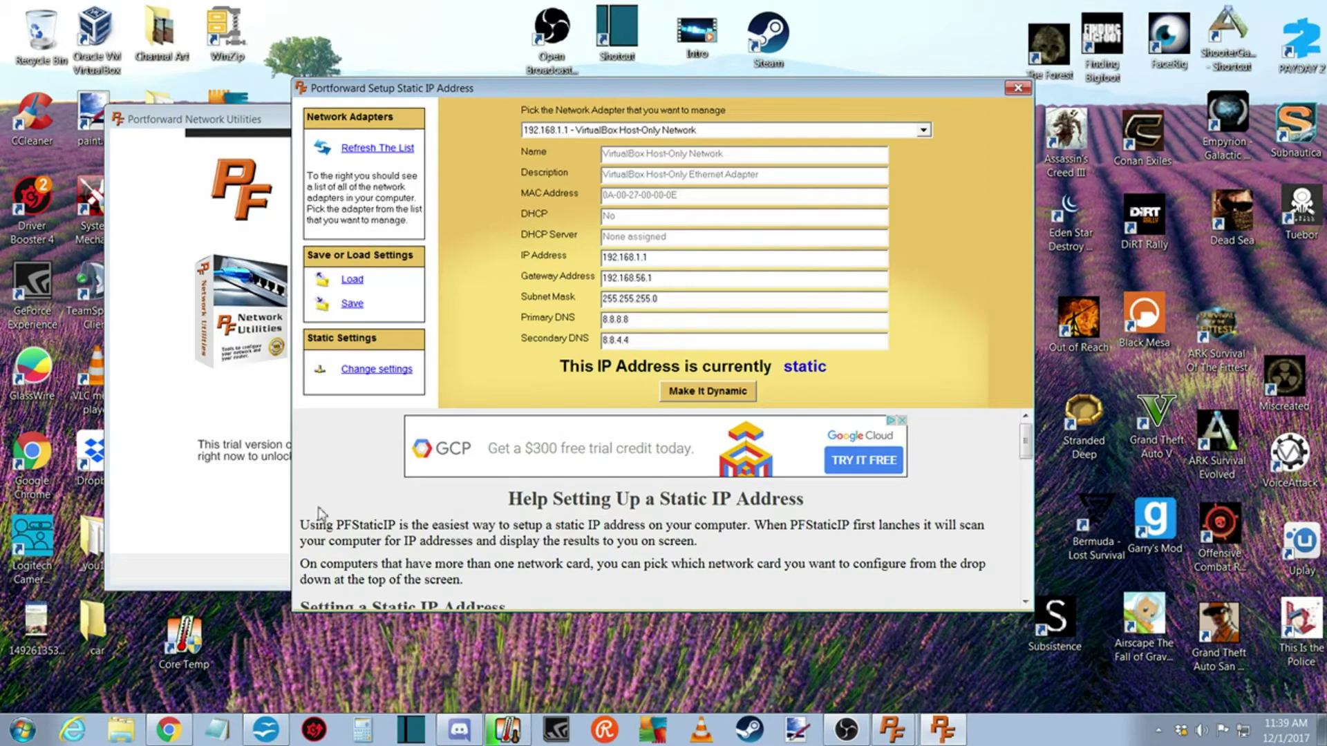
click(1016, 88)
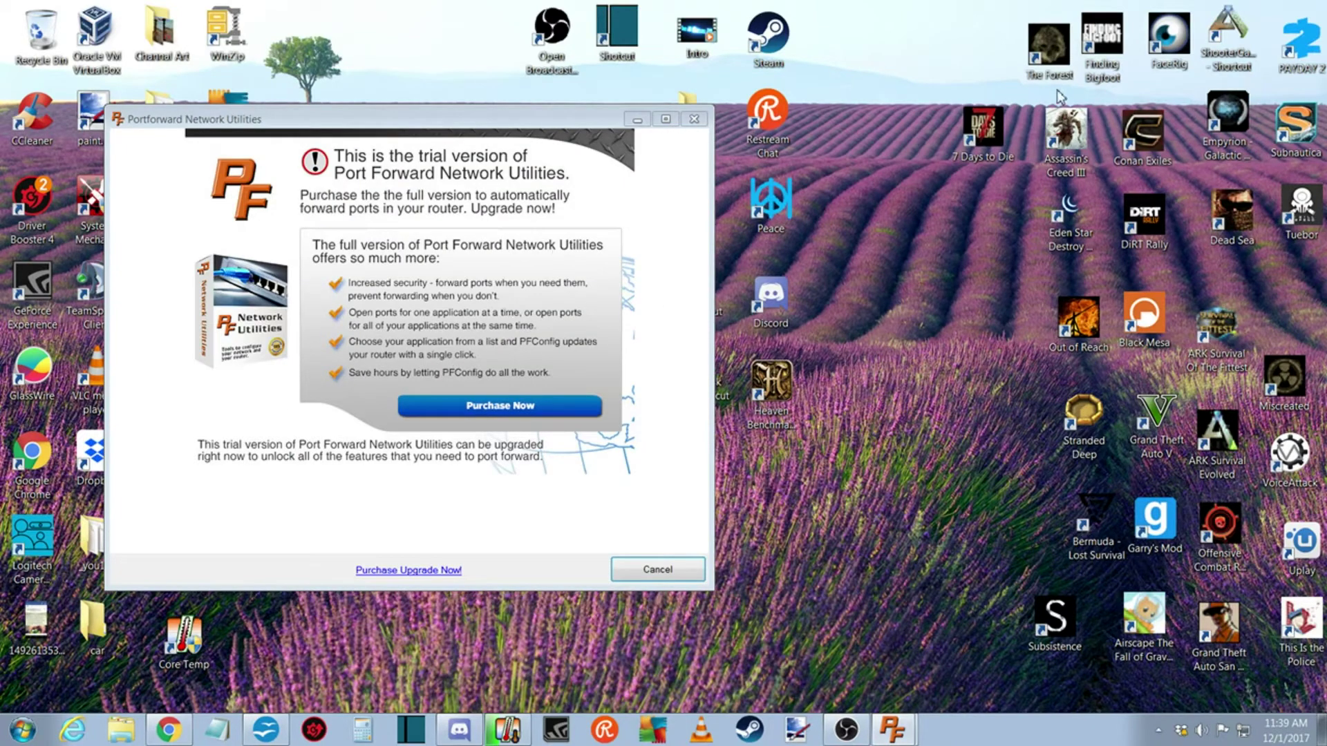
key(Escape)
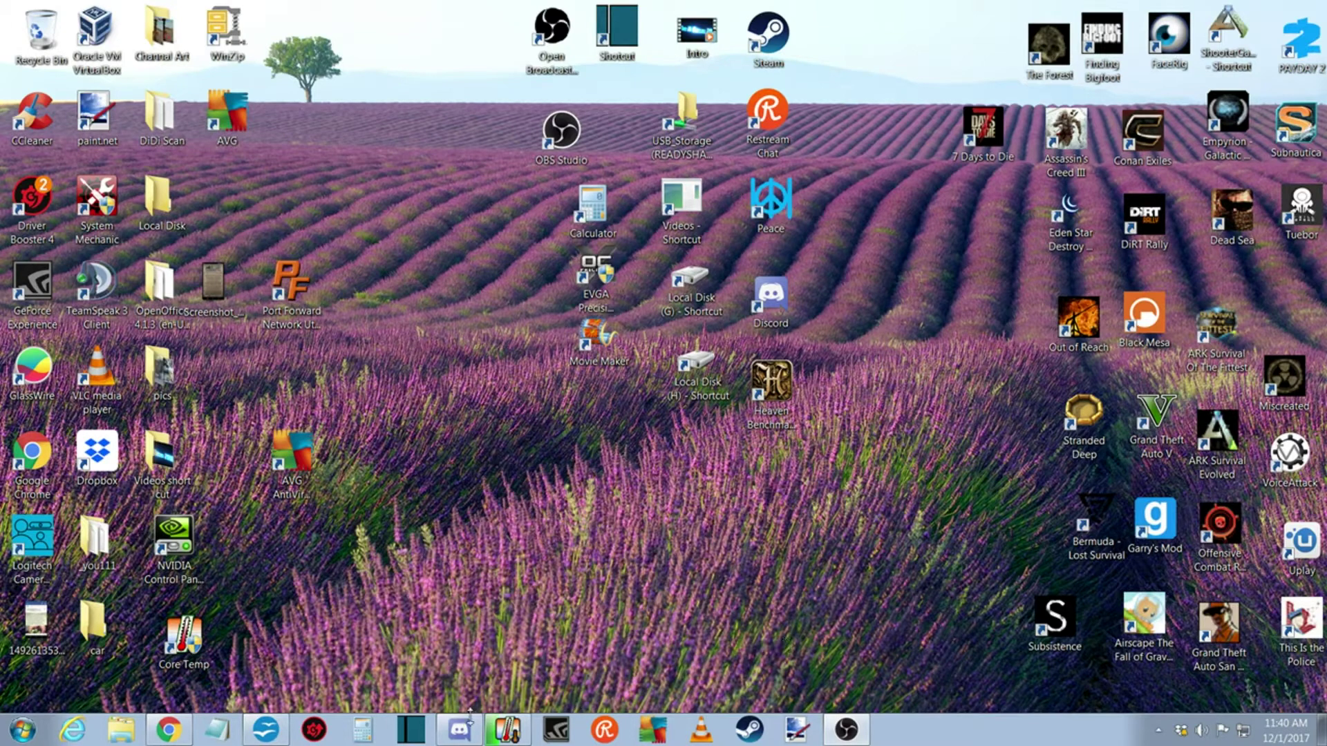
Return to the port-forwarding document in OpenOffice Writer and correct "G+als" to "Gals" on the first page
click(266, 730)
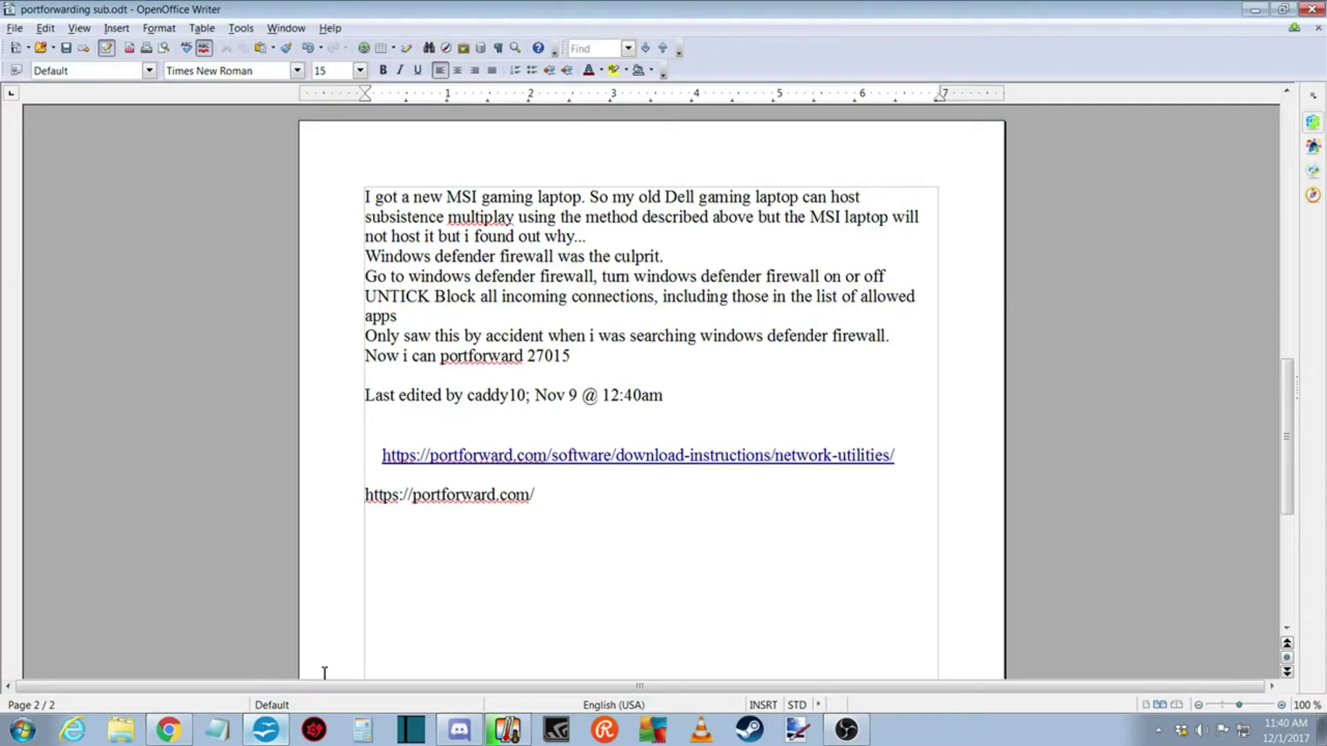
scroll(629, 325, up, 6)
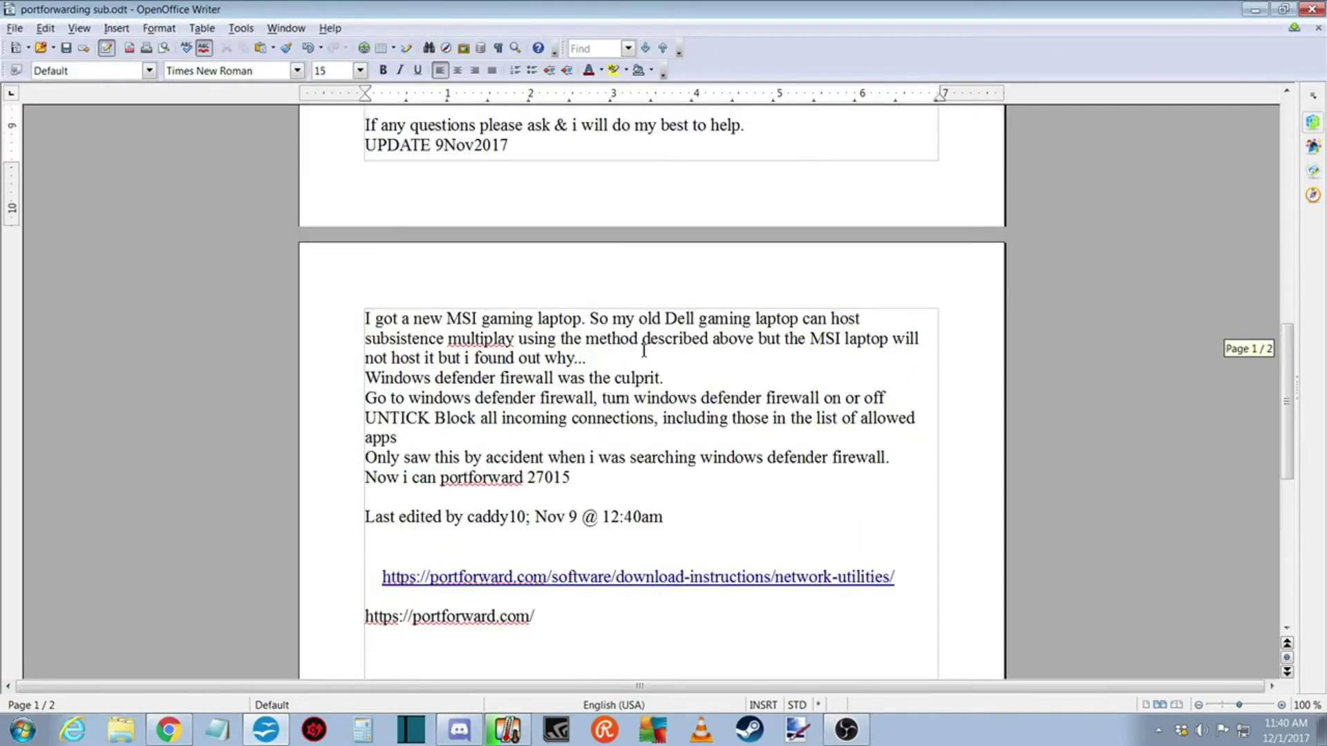
scroll(650, 378, up, 9)
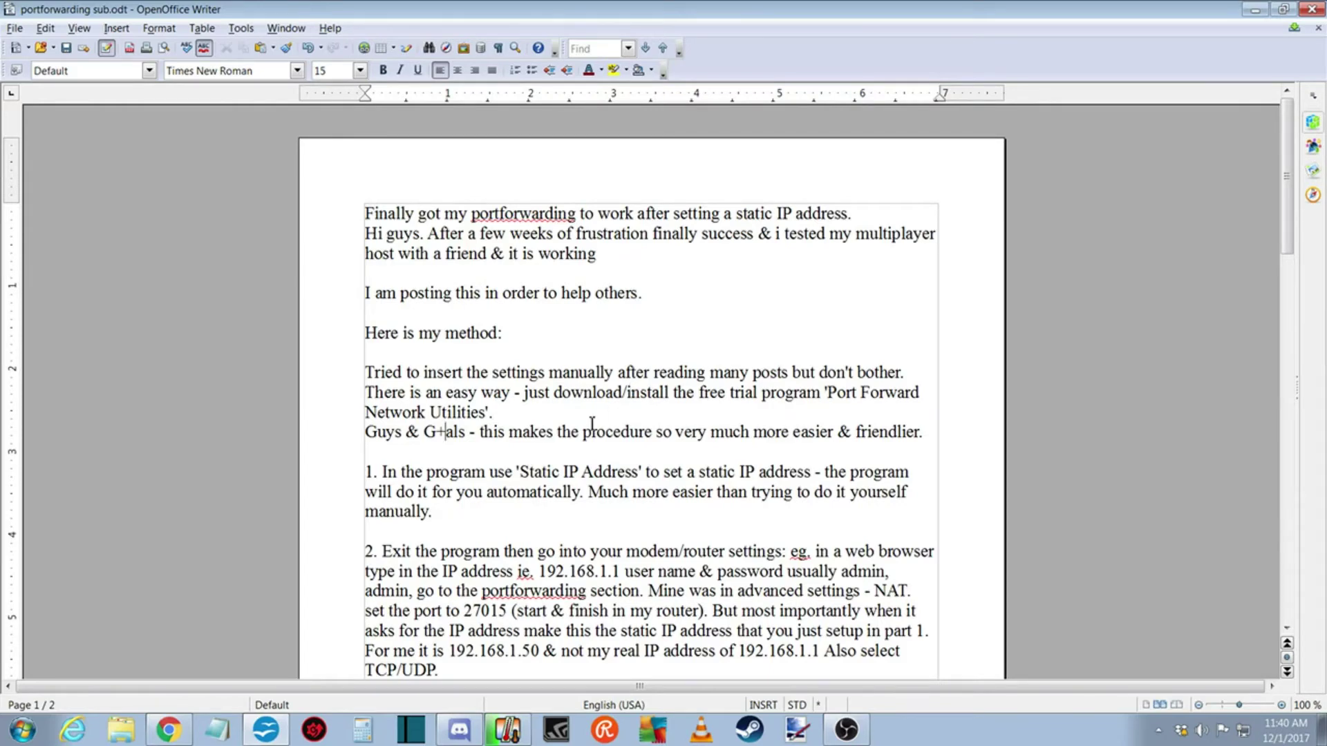
key(BackSpace)
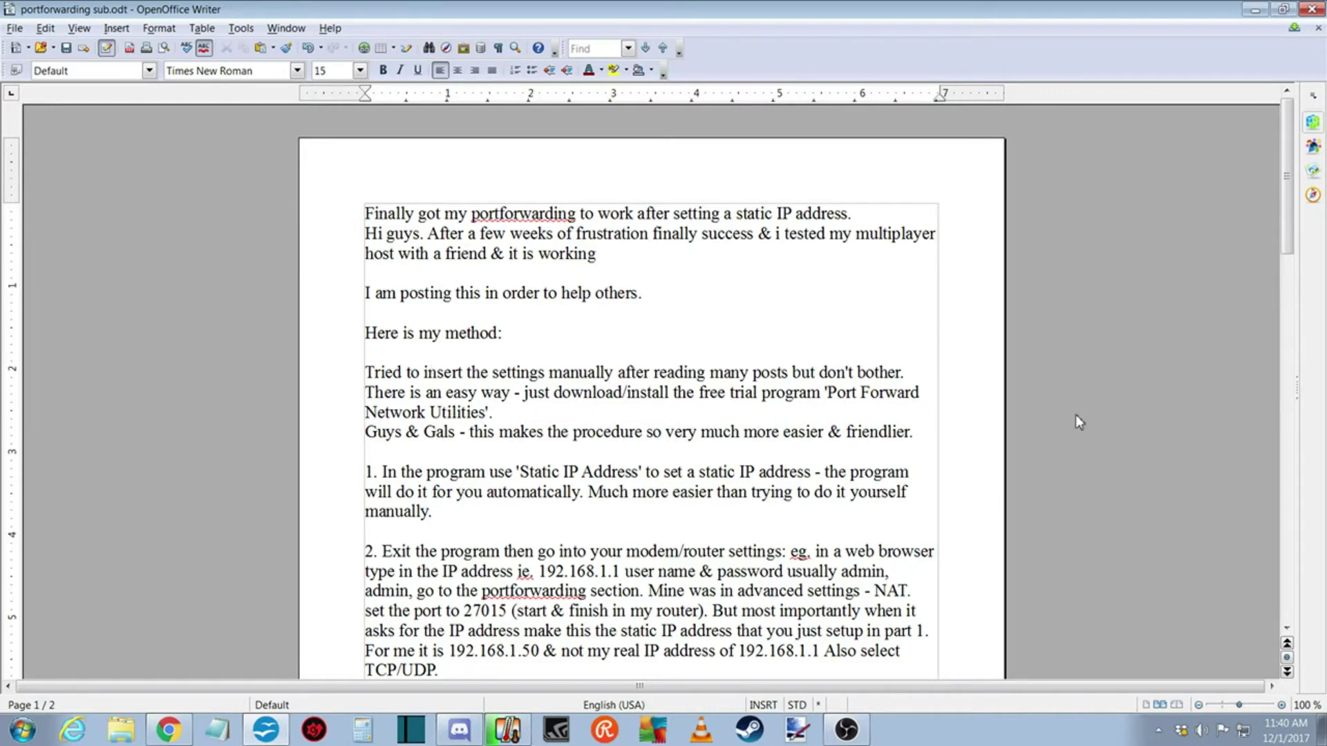
Review the numbered port-forwarding instructions, the firewall update and the portforward.com links, and minimize the document
key(Up)
key(Up)
key(Up)
key(Down)
key(Down)
key(End)
scroll(1137, 416, down, 1)
scroll(1138, 424, down, 1)
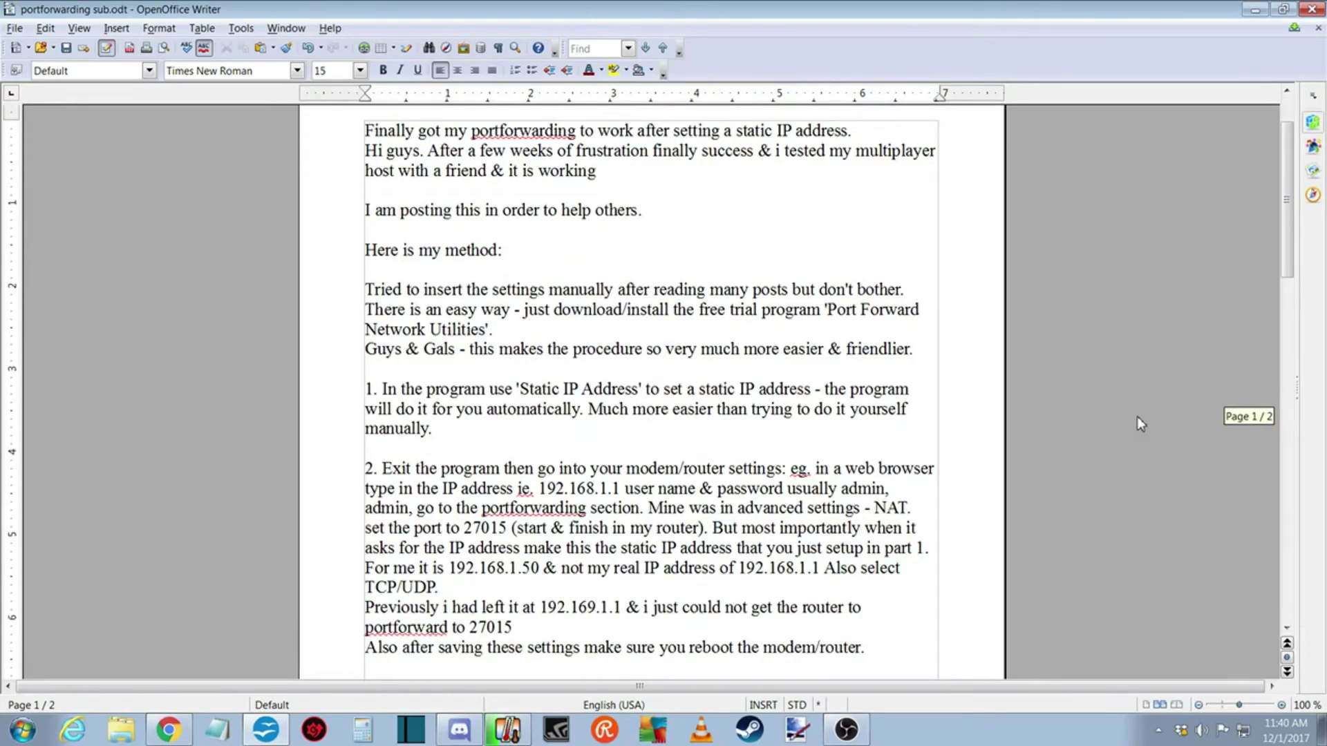
scroll(1137, 416, down, 3)
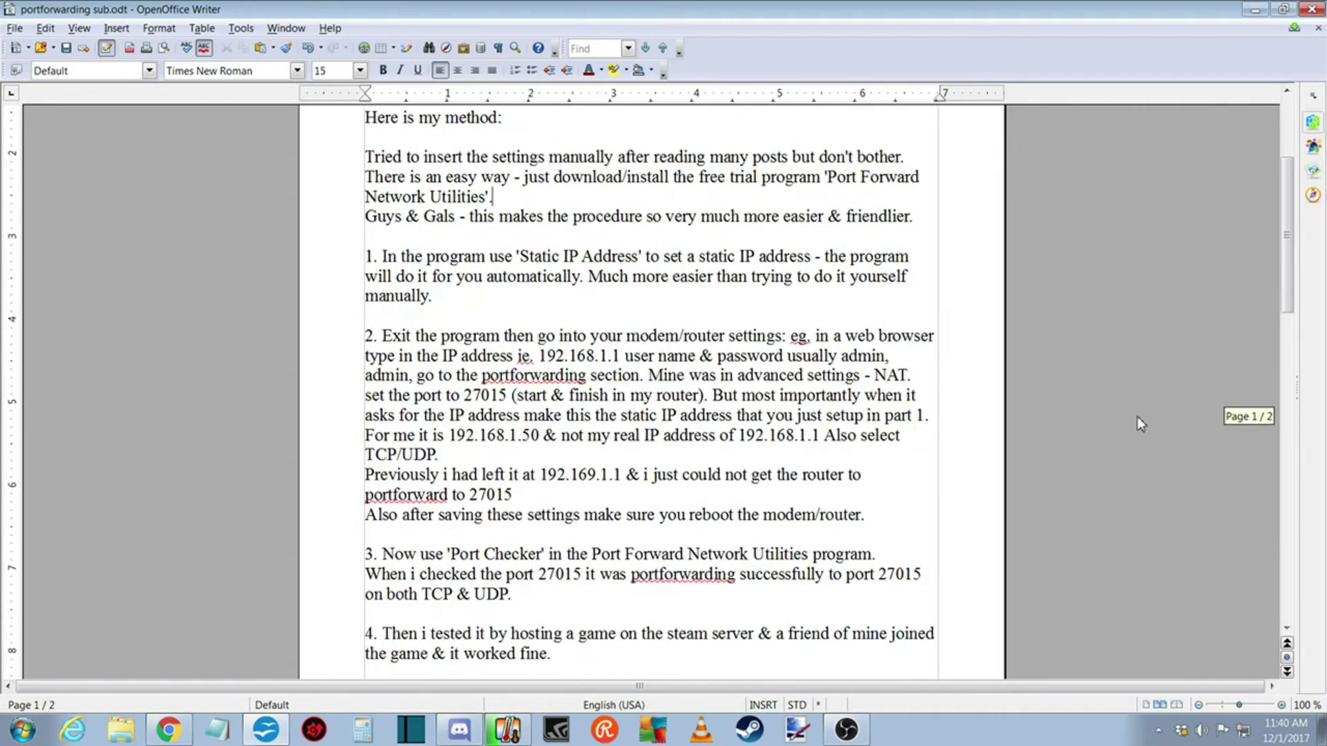
scroll(1137, 416, down, 1)
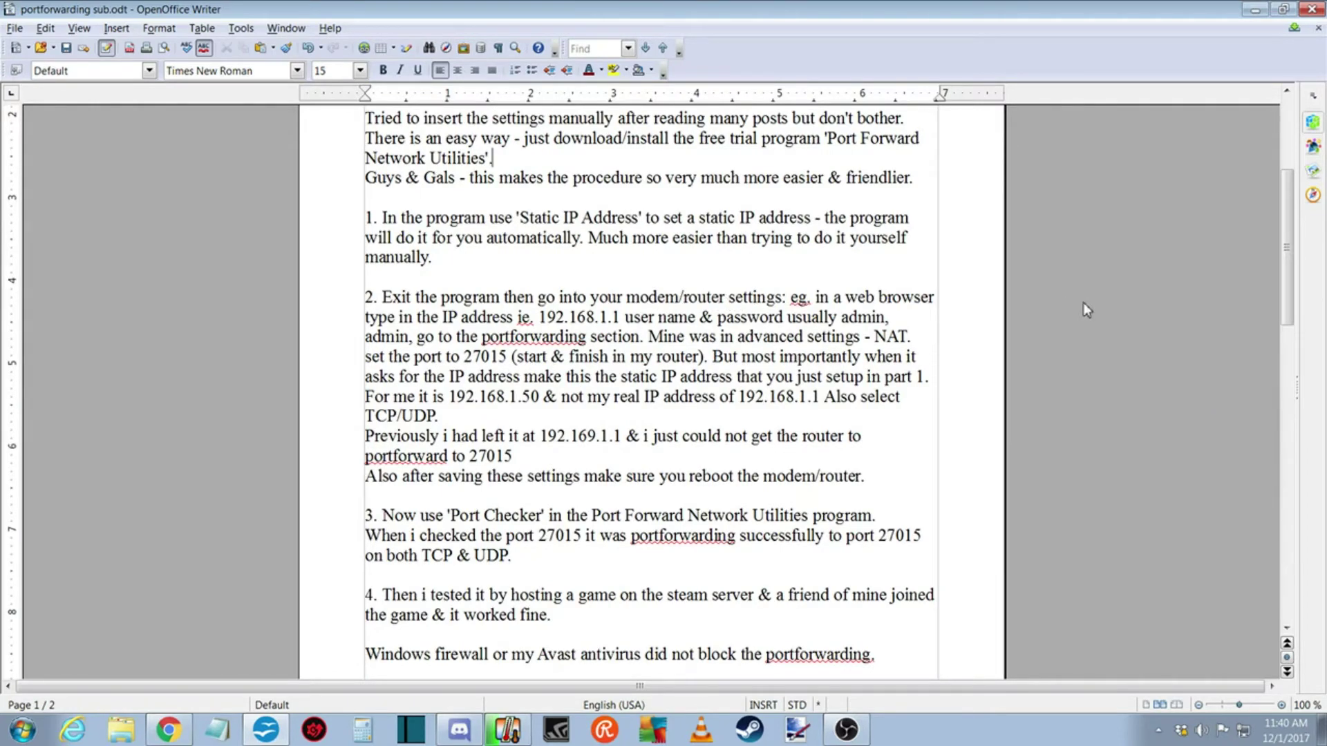
scroll(1083, 310, down, 4)
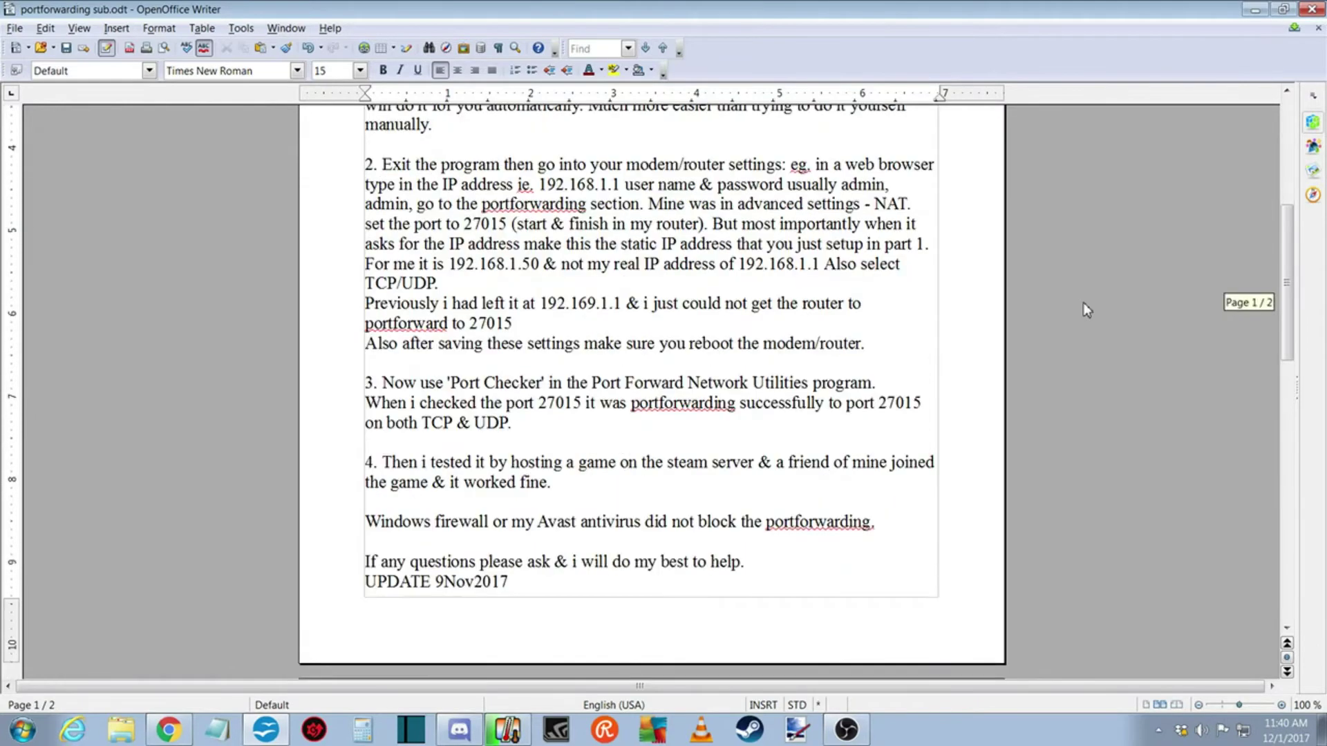
scroll(1084, 304, up, 5)
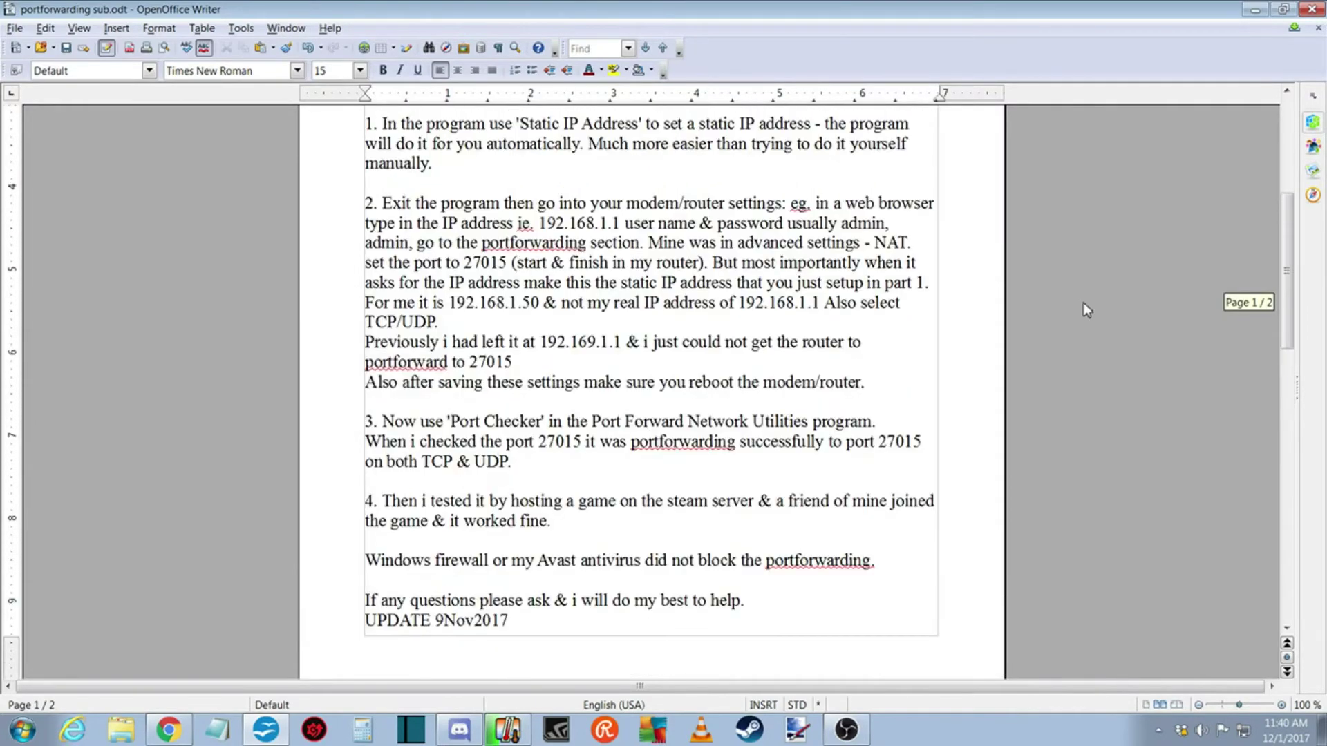
scroll(1083, 310, up, 3)
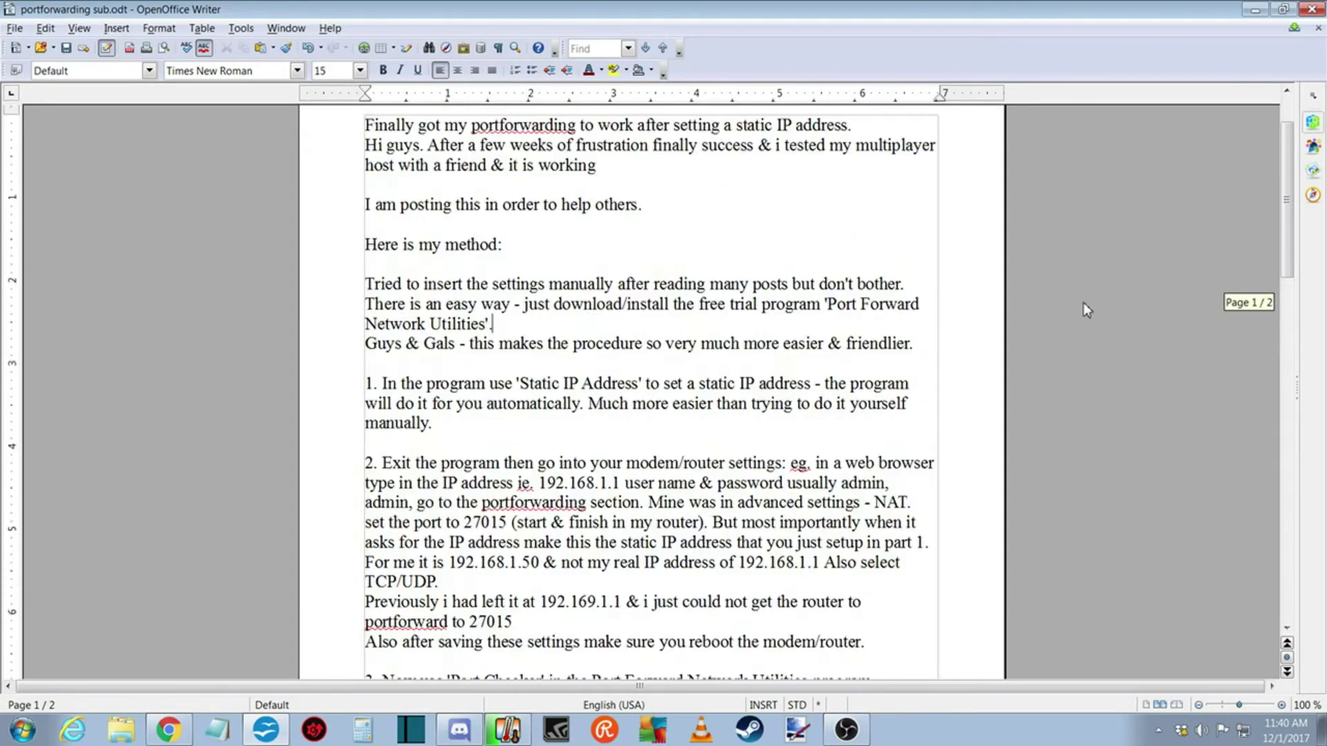
scroll(1084, 309, up, 2)
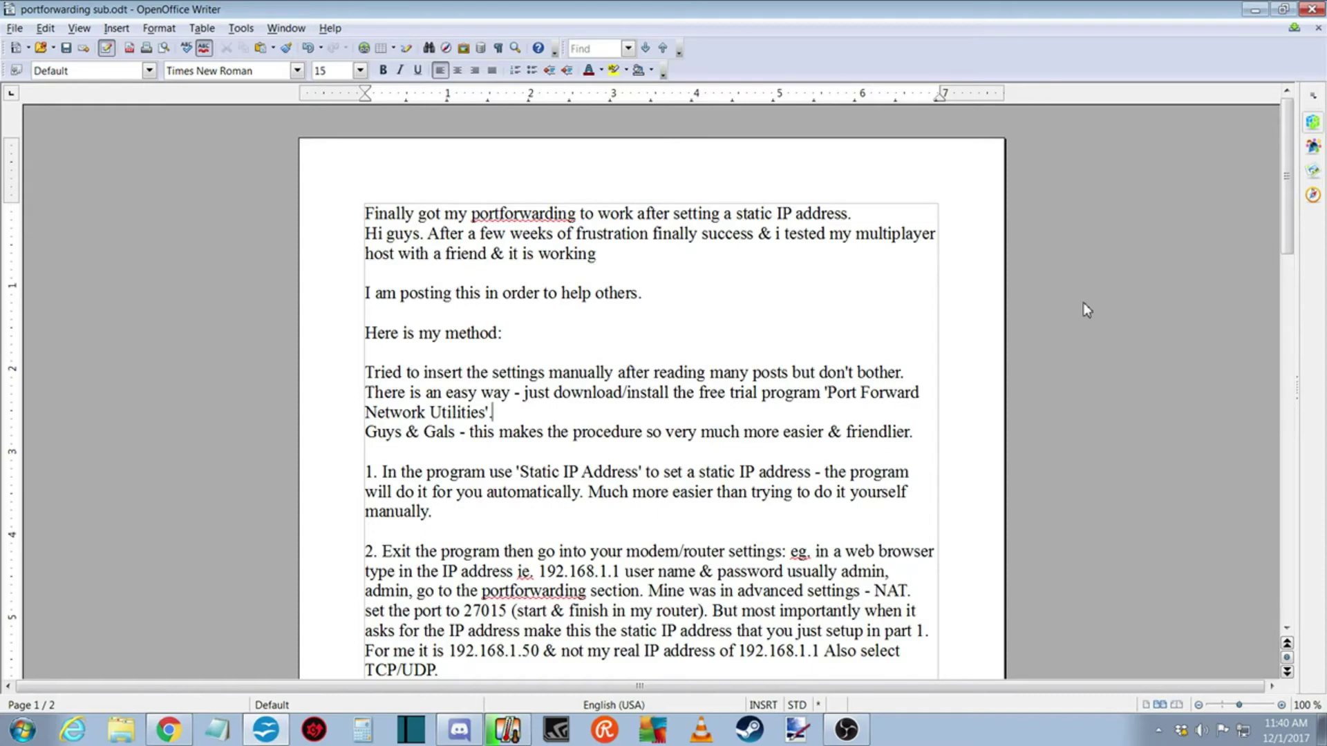
scroll(1083, 302, down, 3)
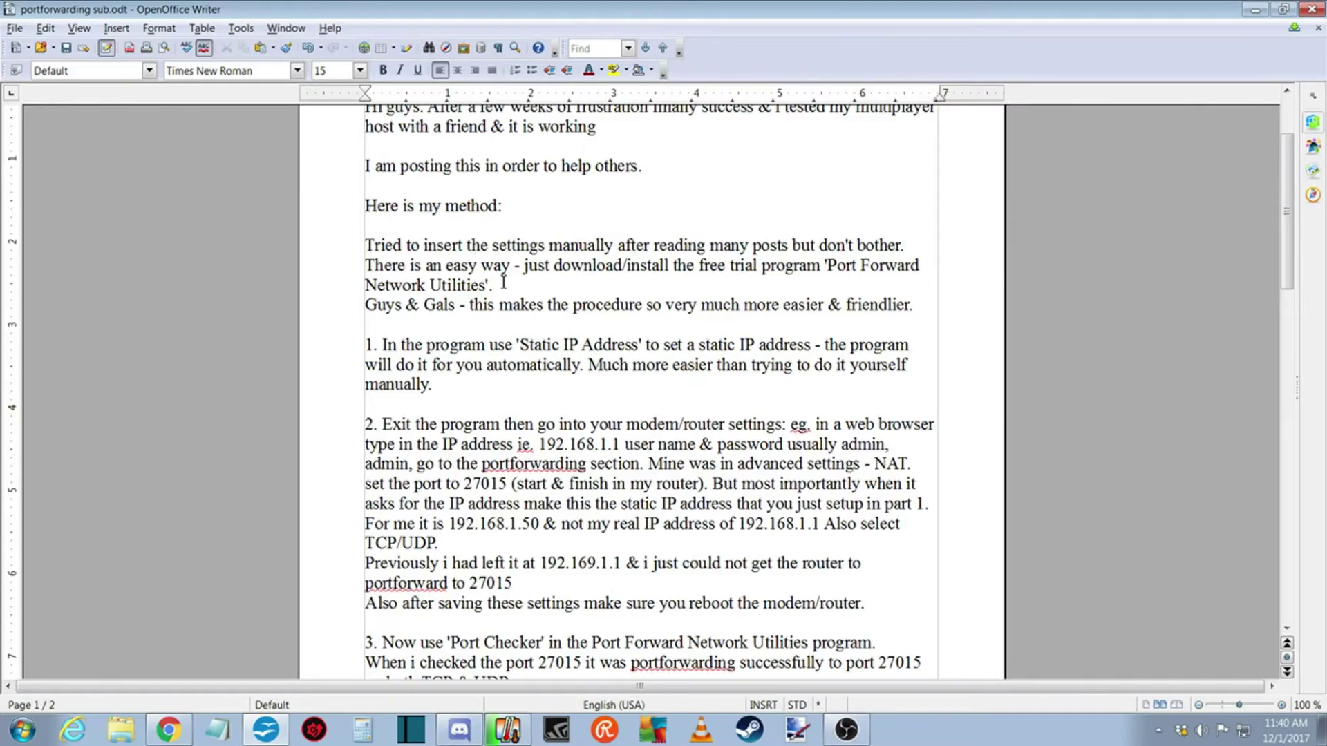
scroll(671, 375, down, 10)
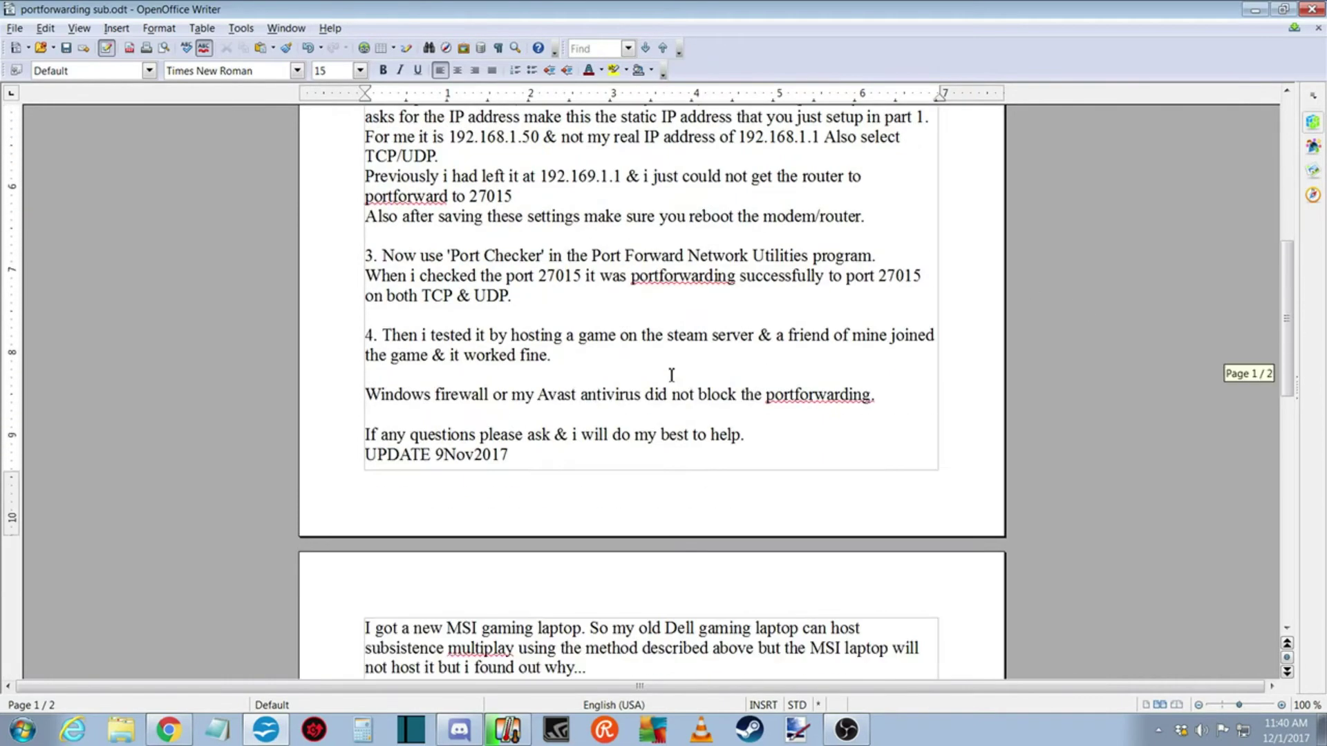
scroll(674, 375, down, 3)
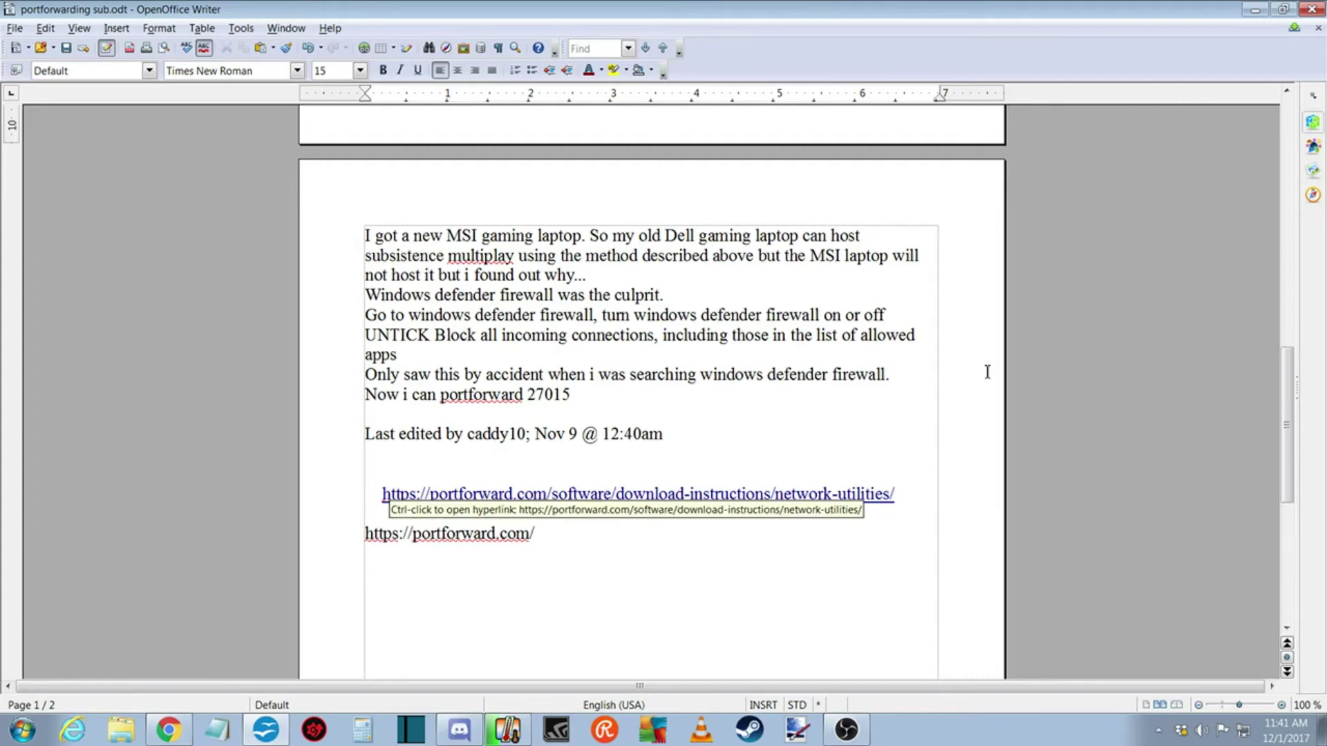
click(1258, 15)
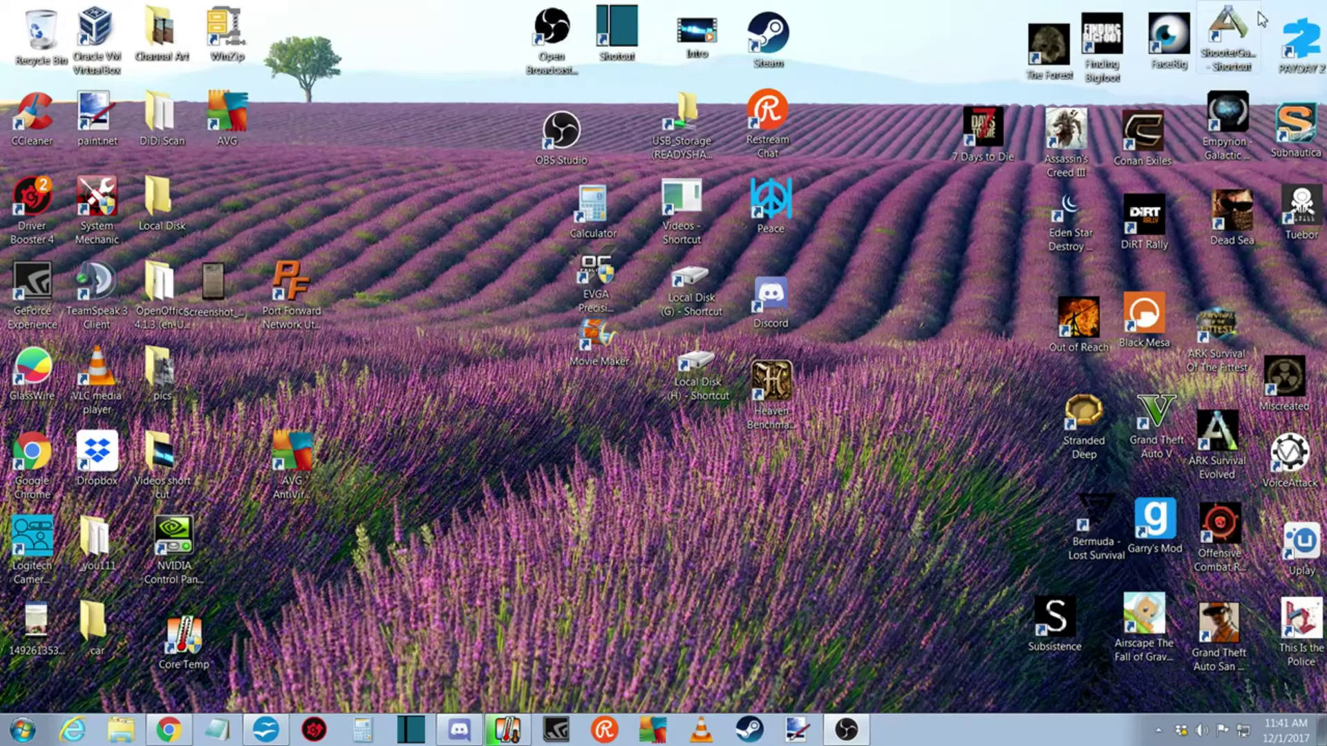
Launch Subsistence and continue the hosted co-op game saved in Profile 1
double_click(1047, 630)
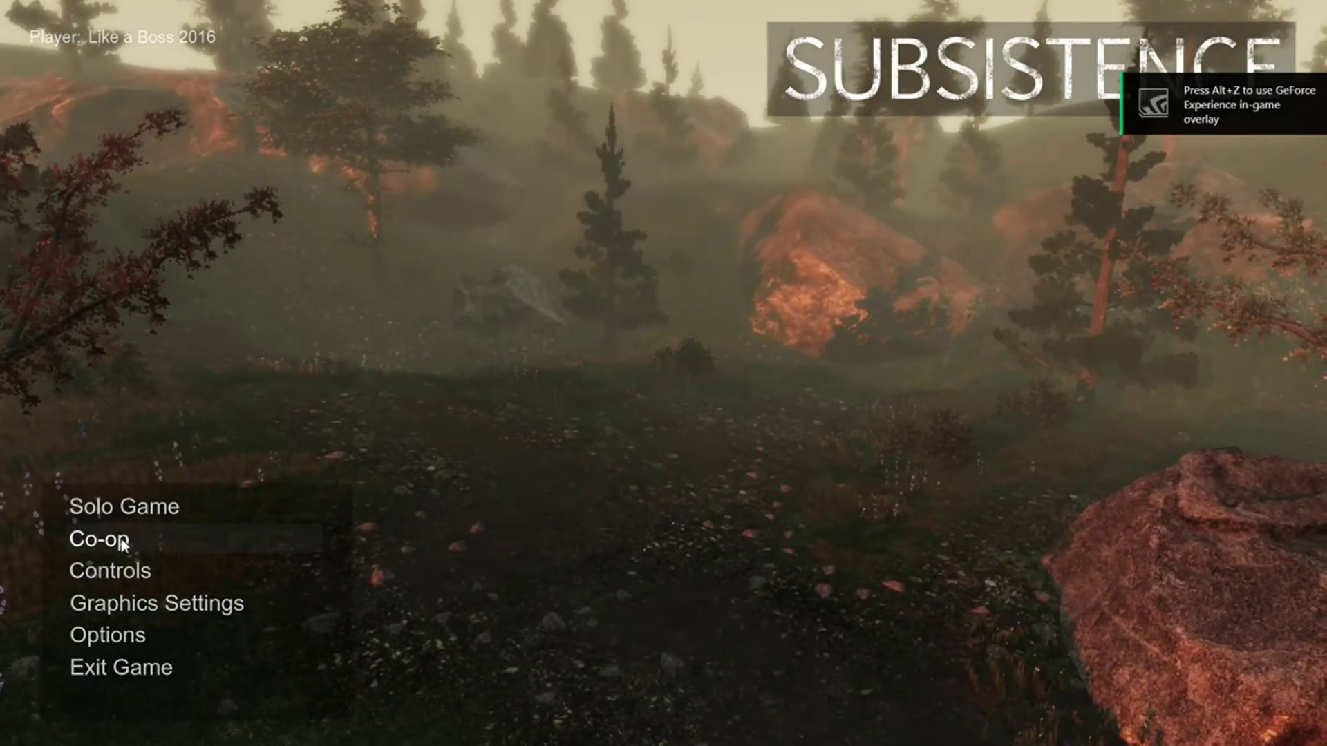
click(123, 546)
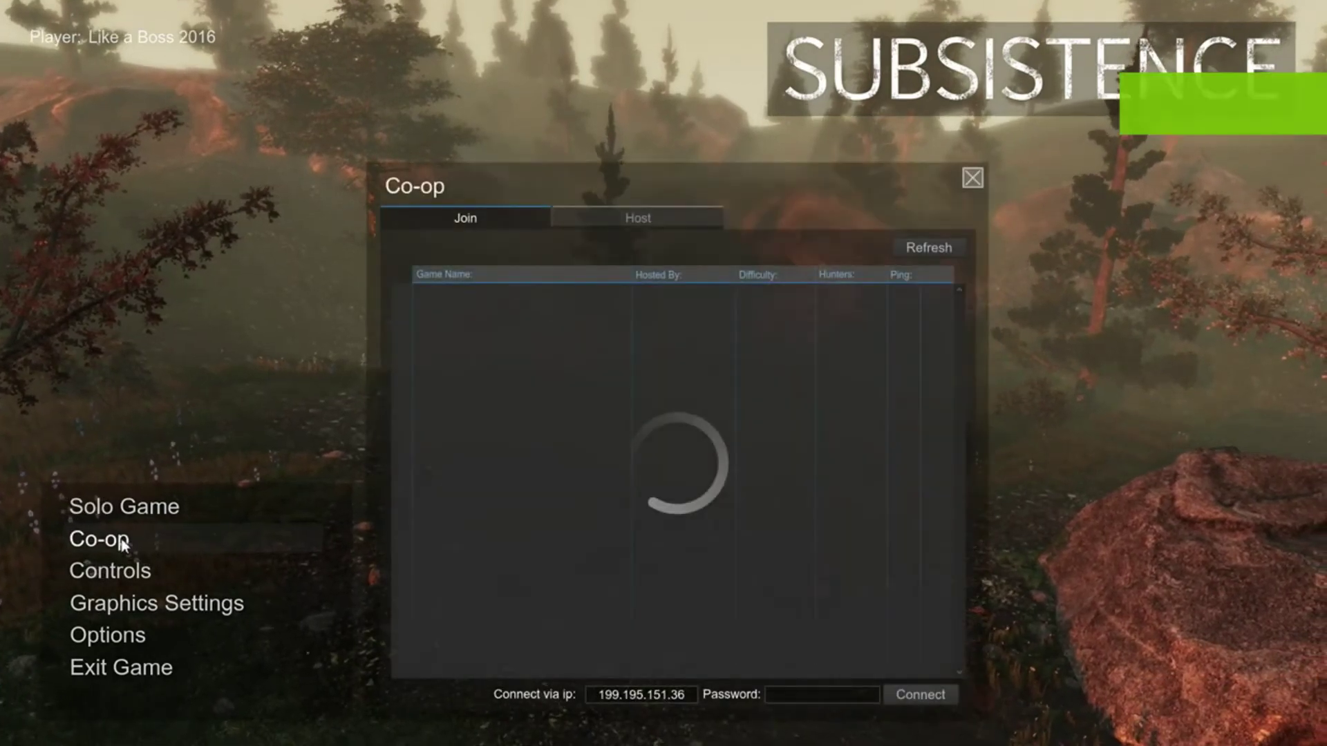
click(669, 219)
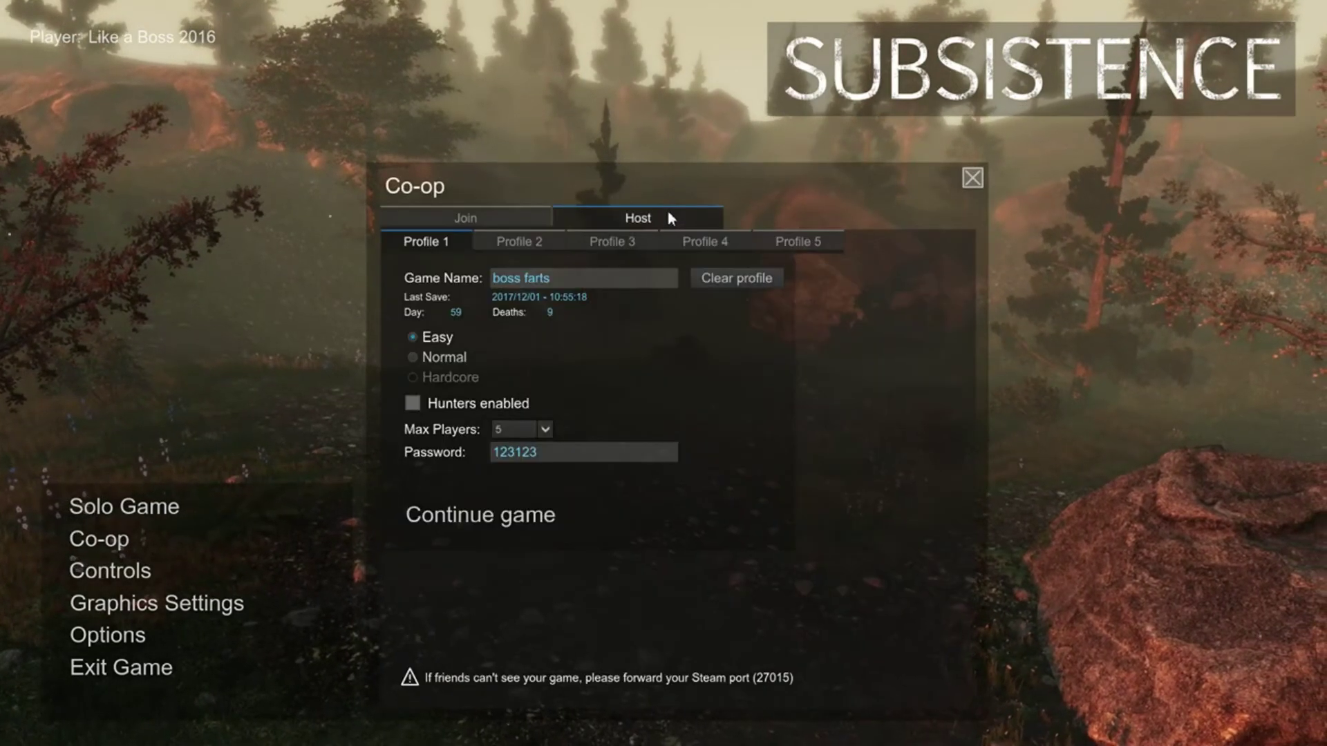
click(534, 461)
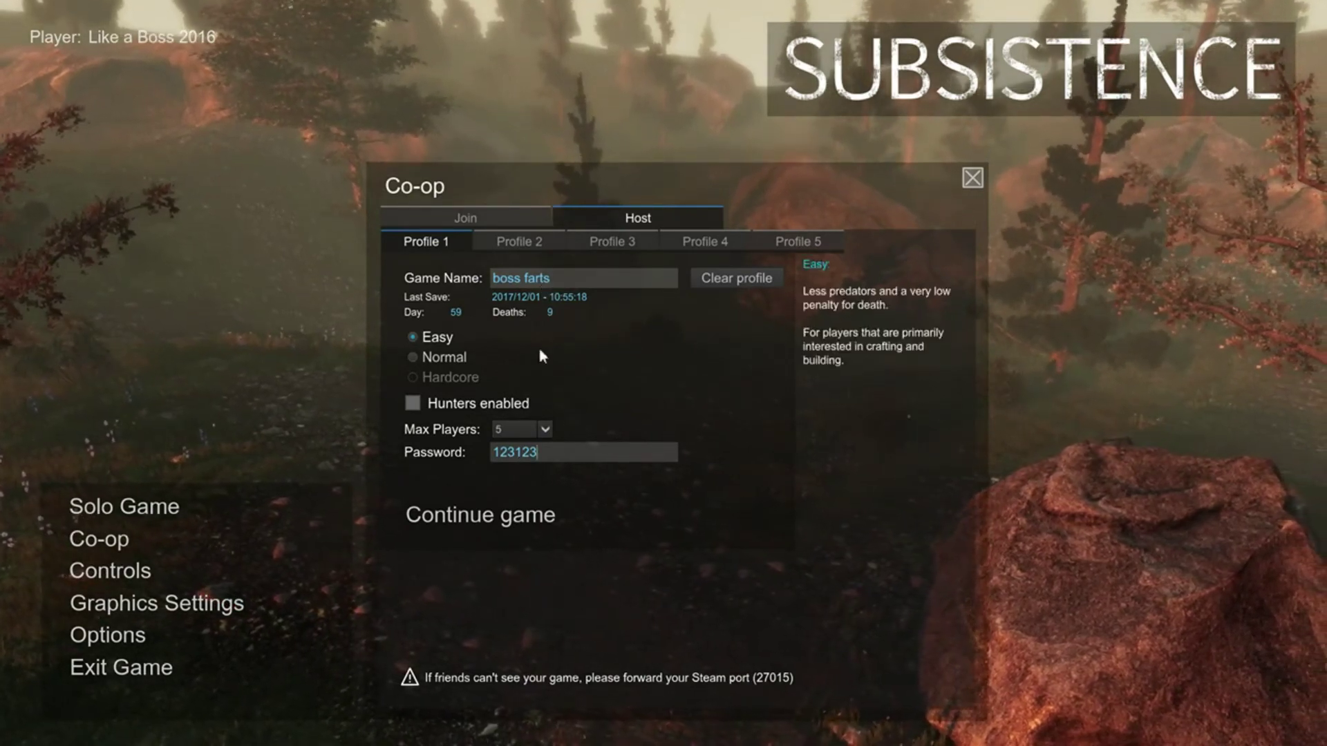
click(522, 524)
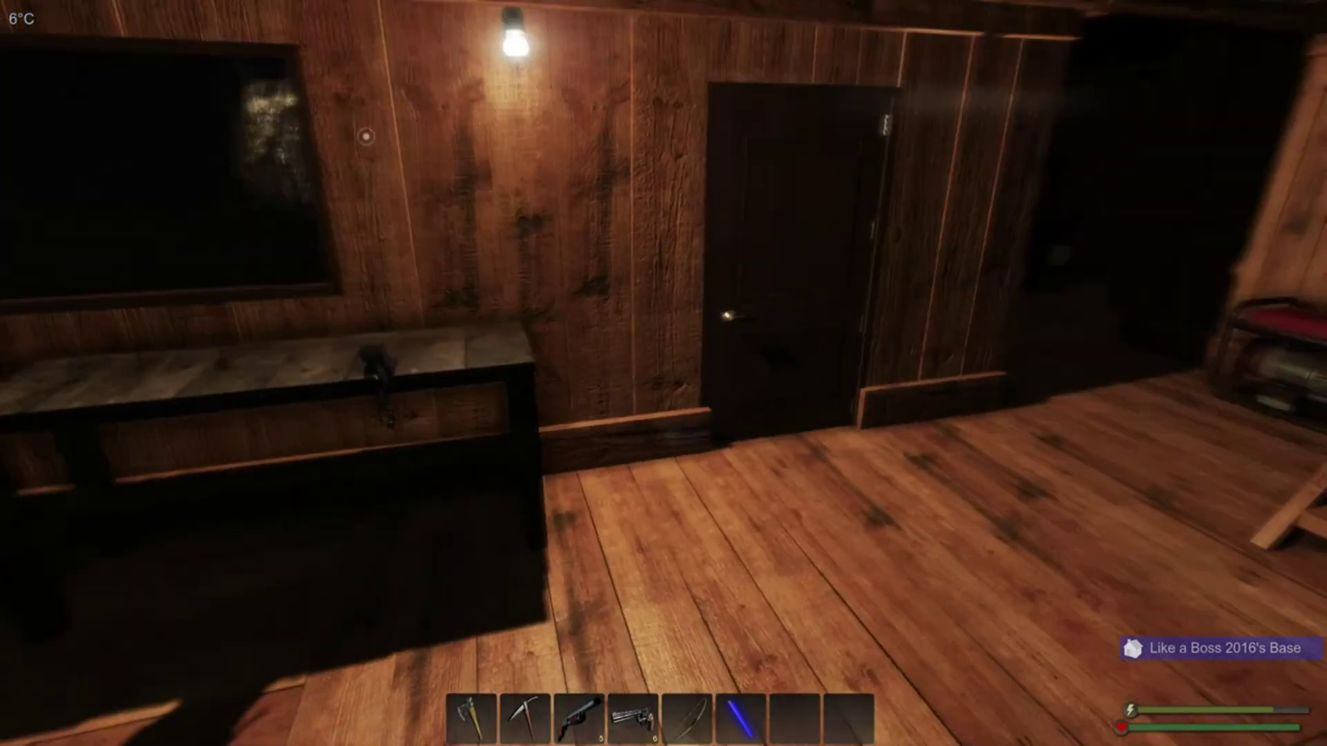
Walk through the base to the character lying on the floor beside the bed
key(w)
key(w)
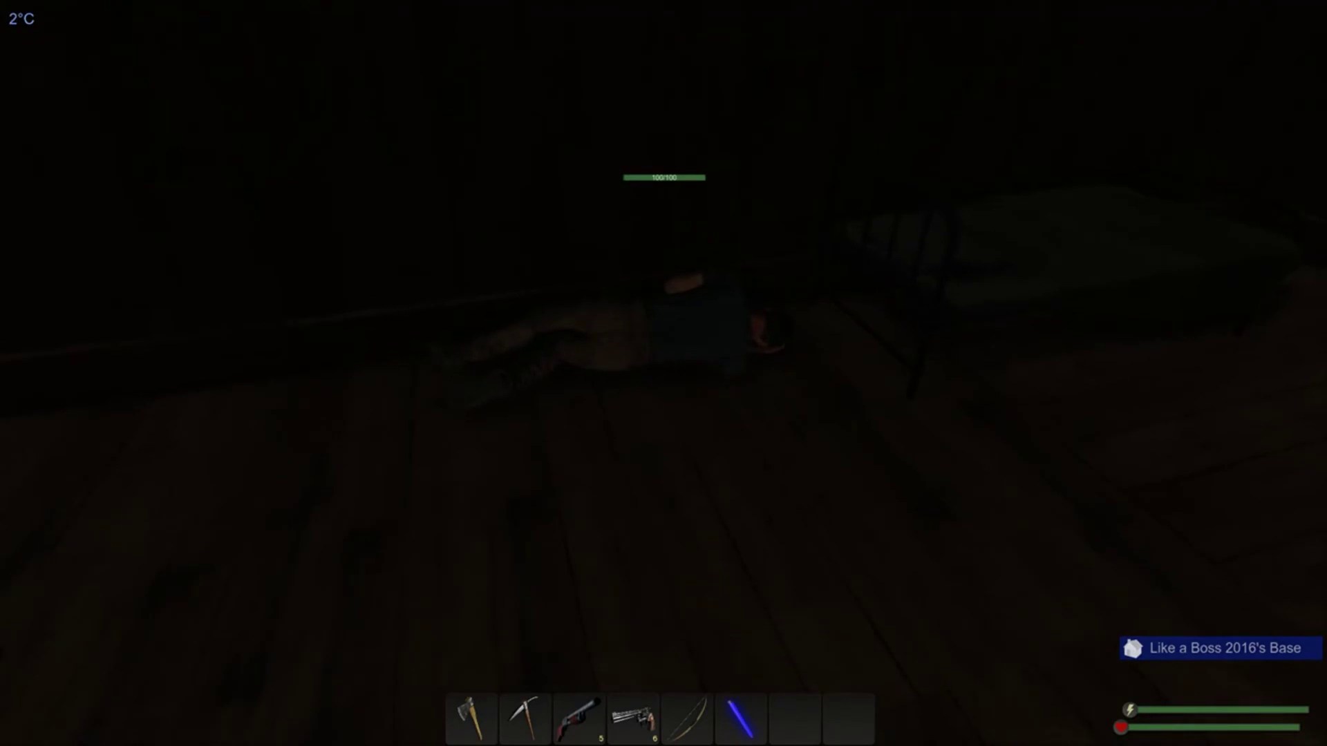
key(w)
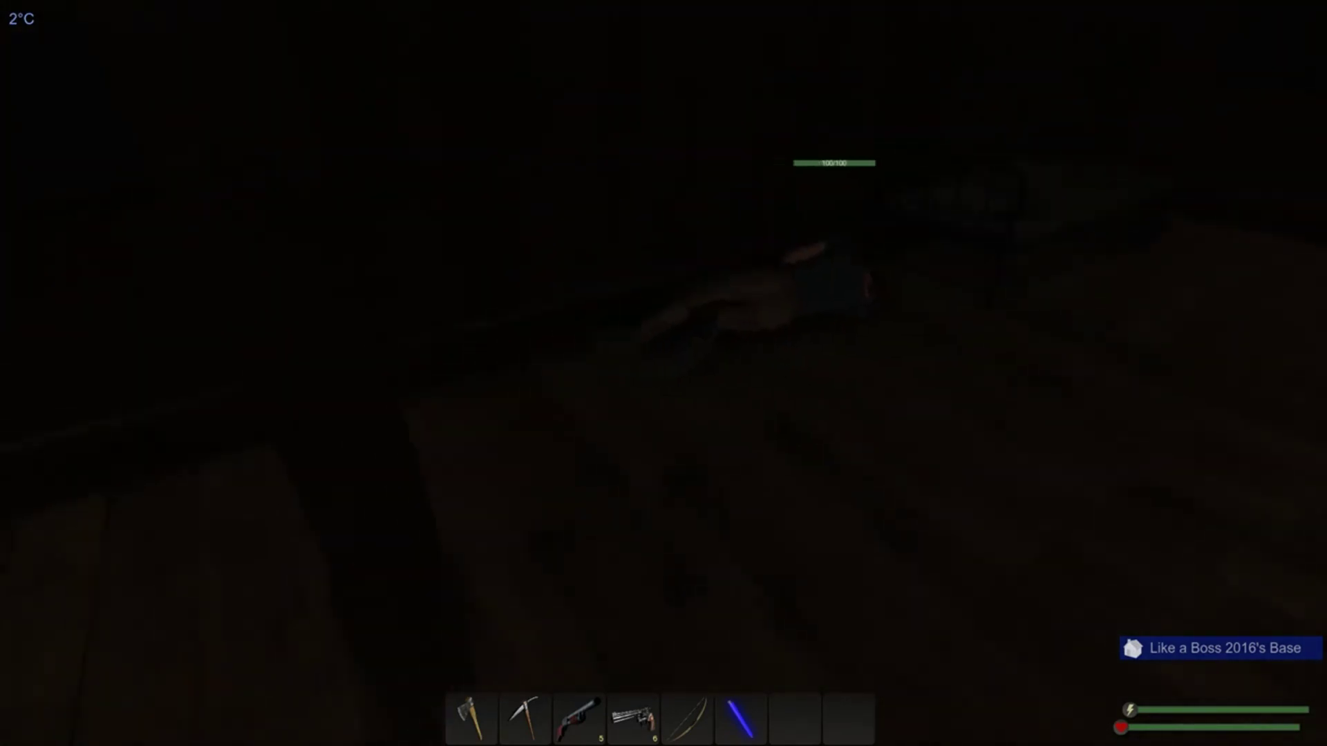
Equip the blue glow stick and walk from the lying character down the stairs to the workbench on the lower floor
key(6)
key(w)
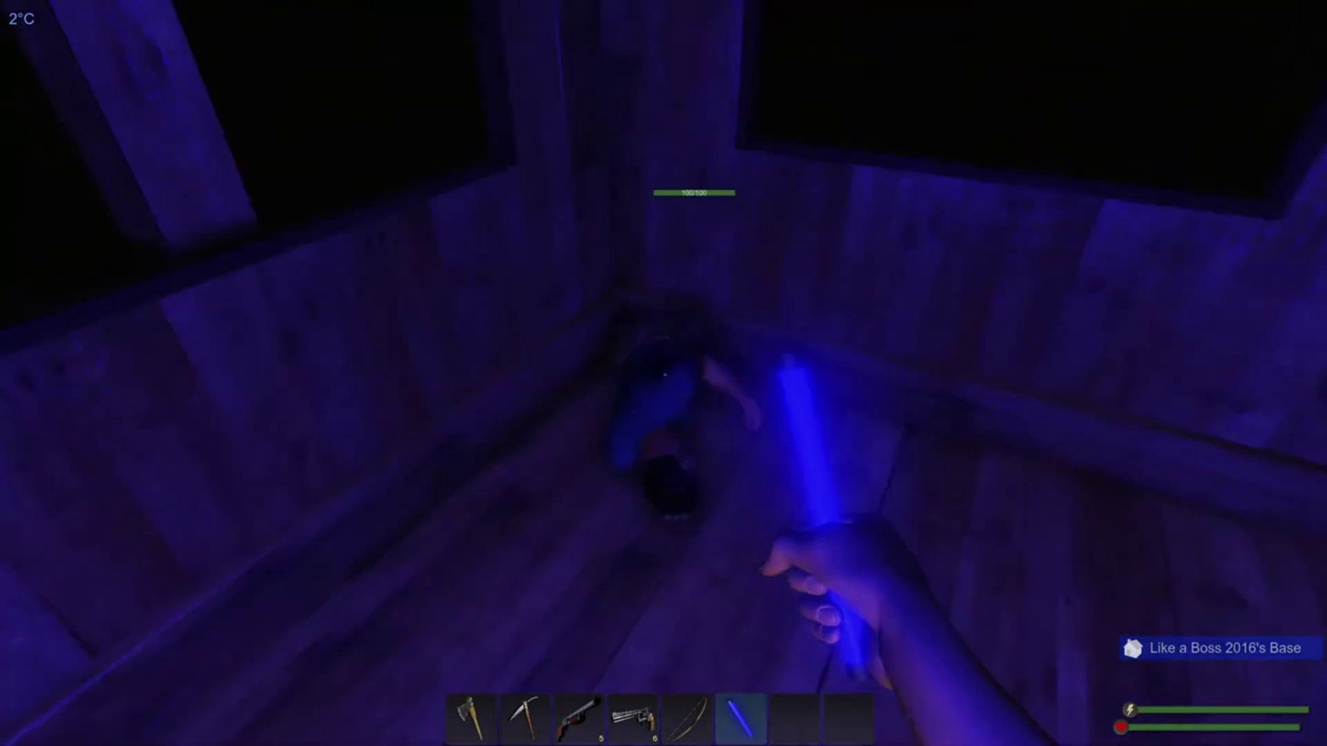
key(w)
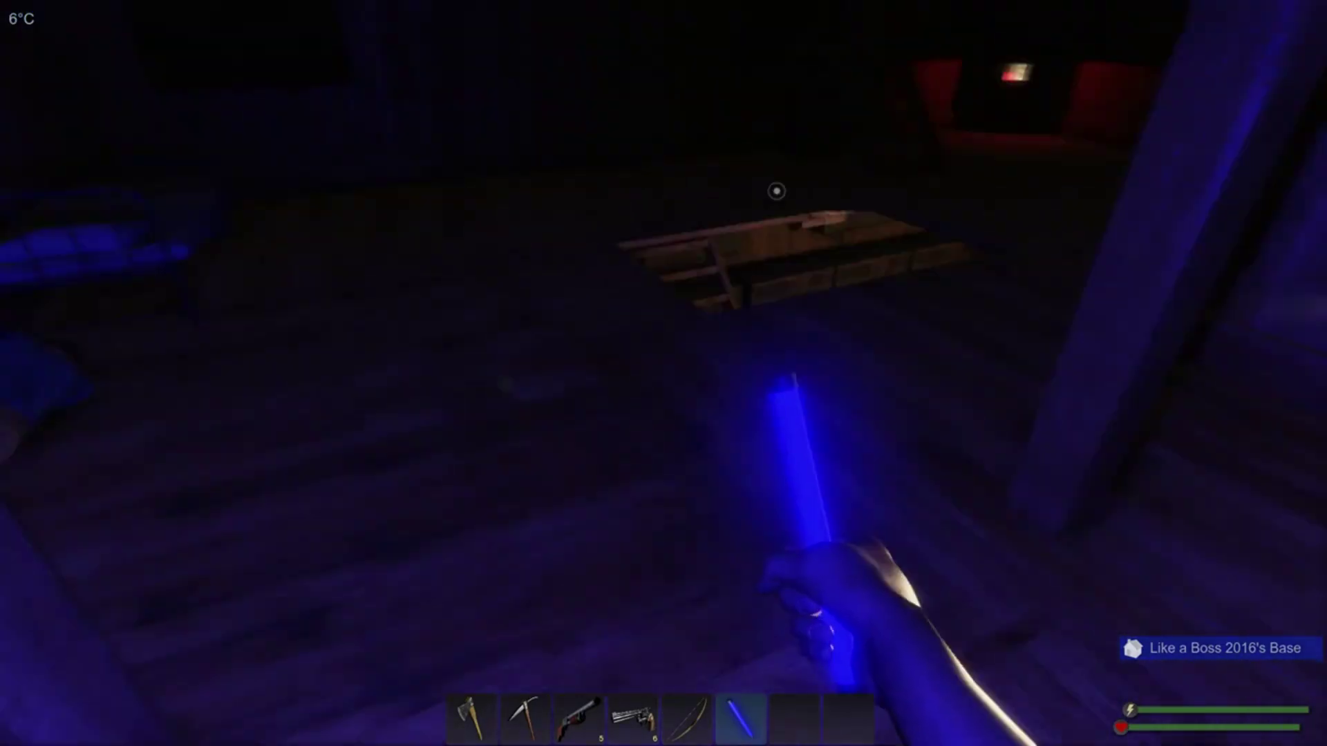
key(w)
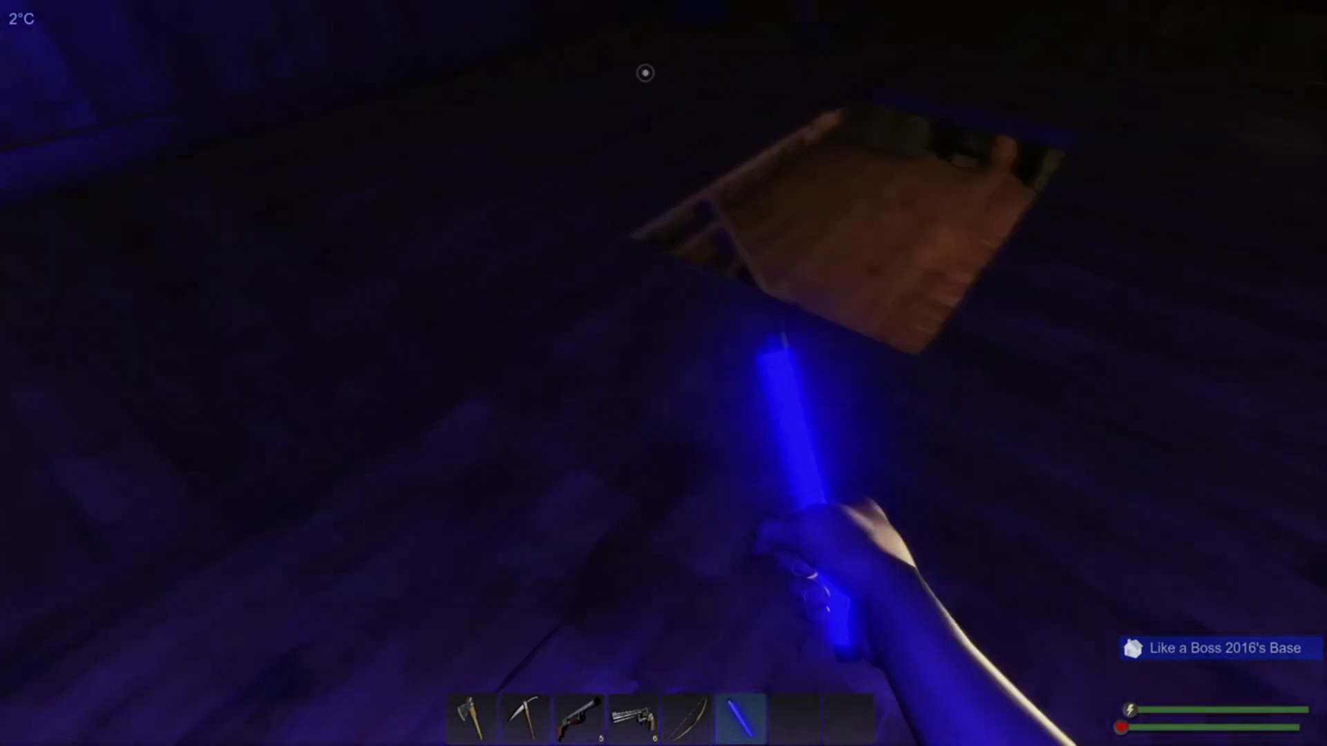
key(w)
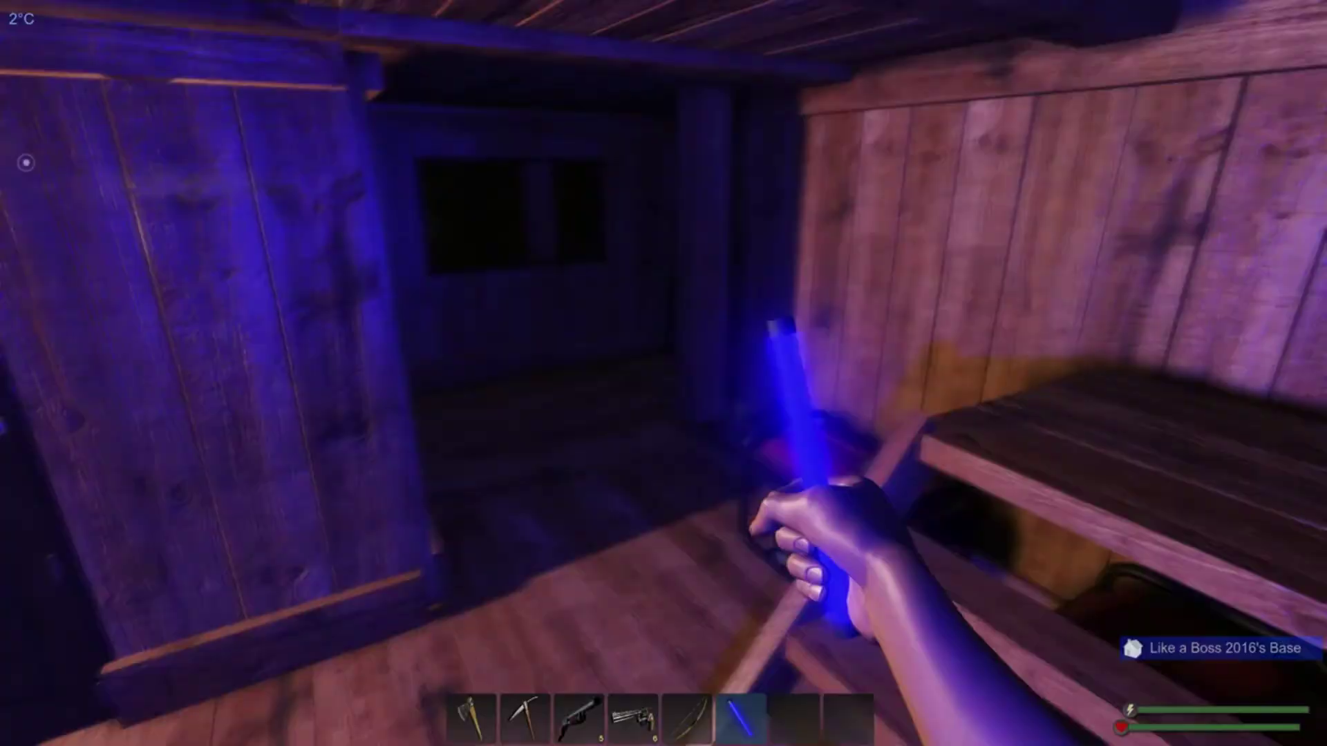
key(w)
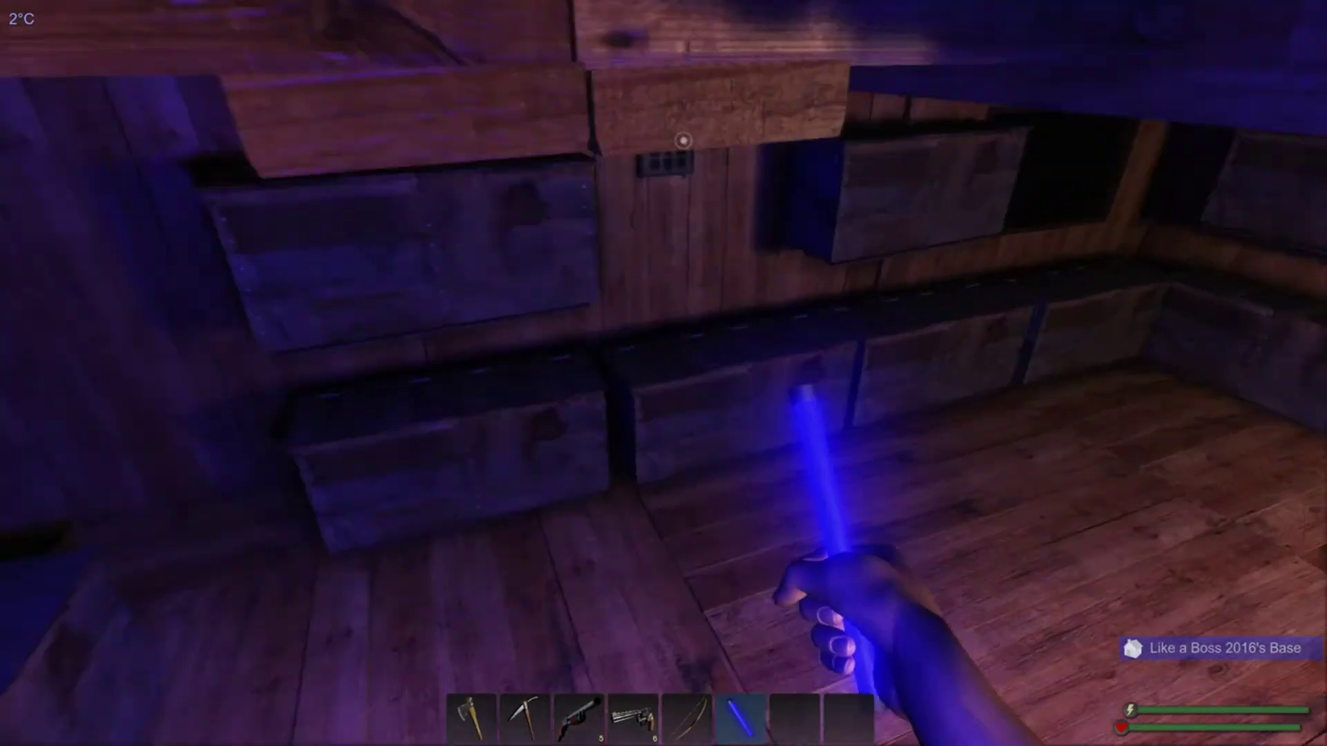
key(w)
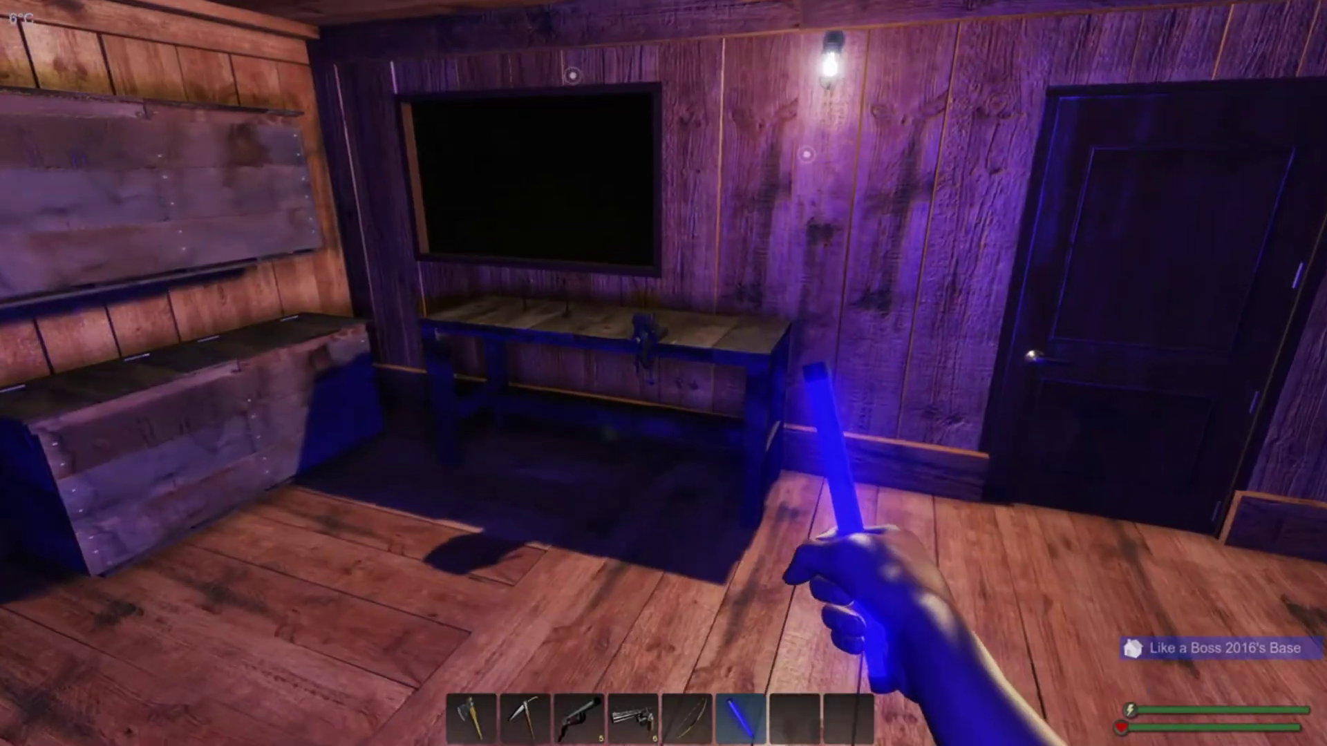
key(w)
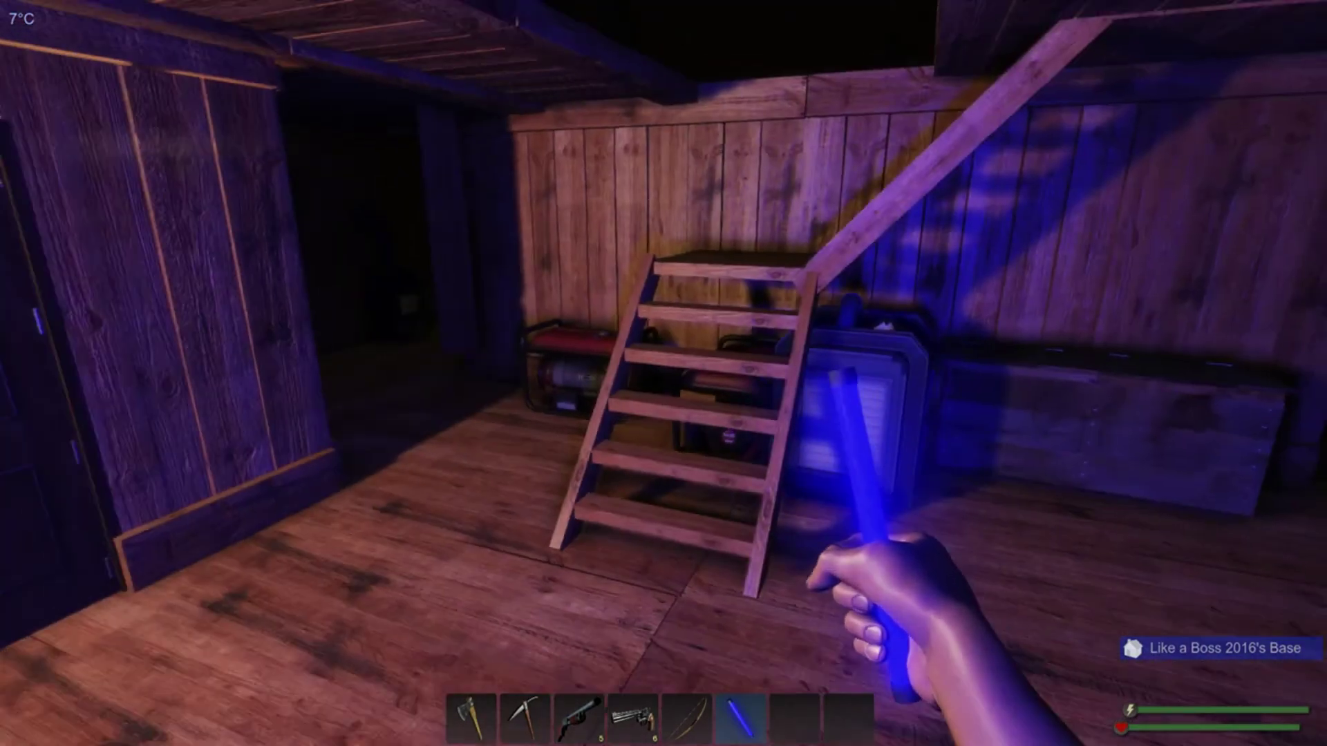
key(w)
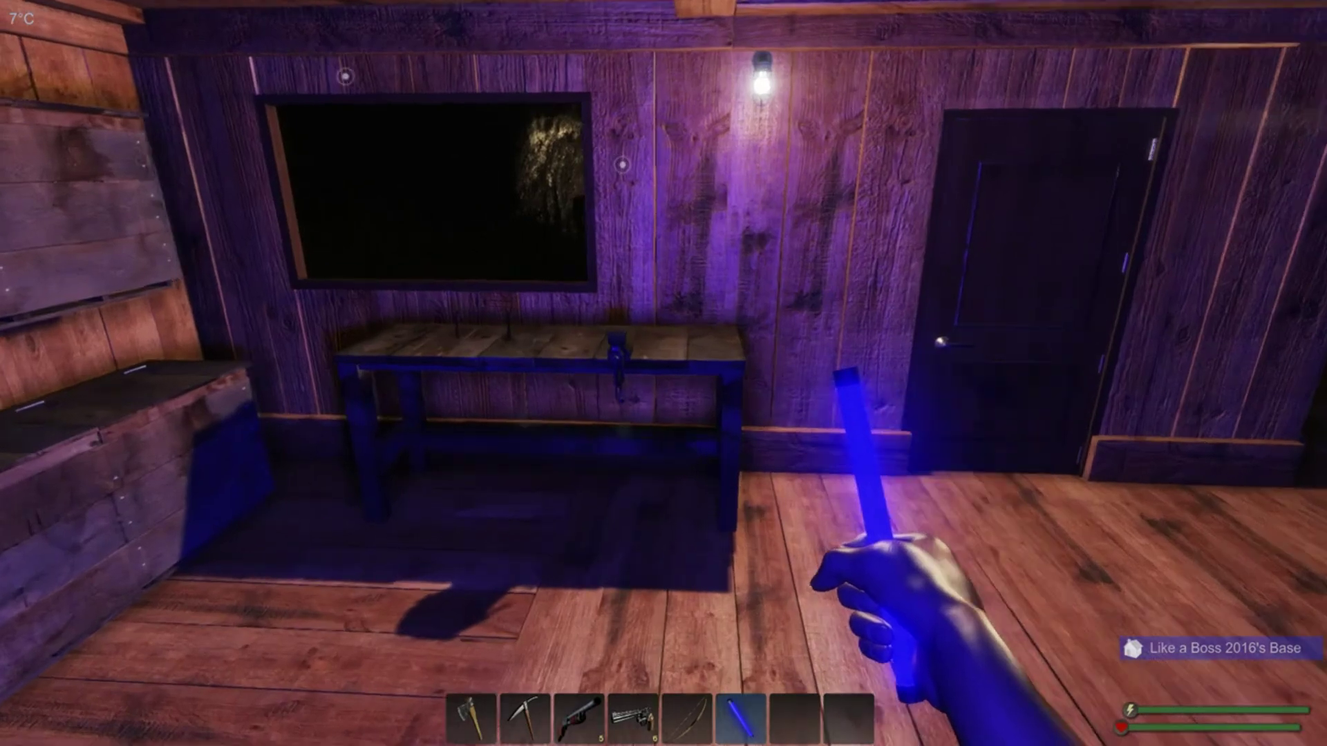
key(s)
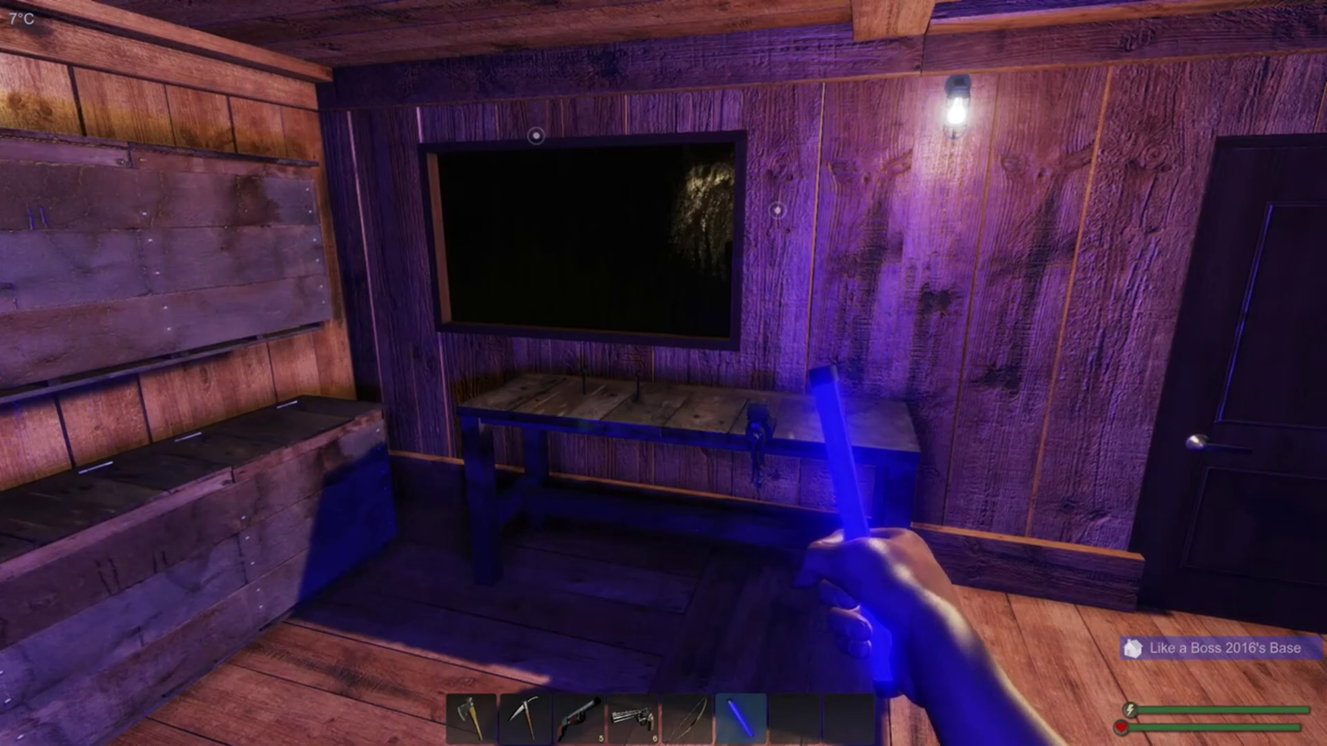
key(w)
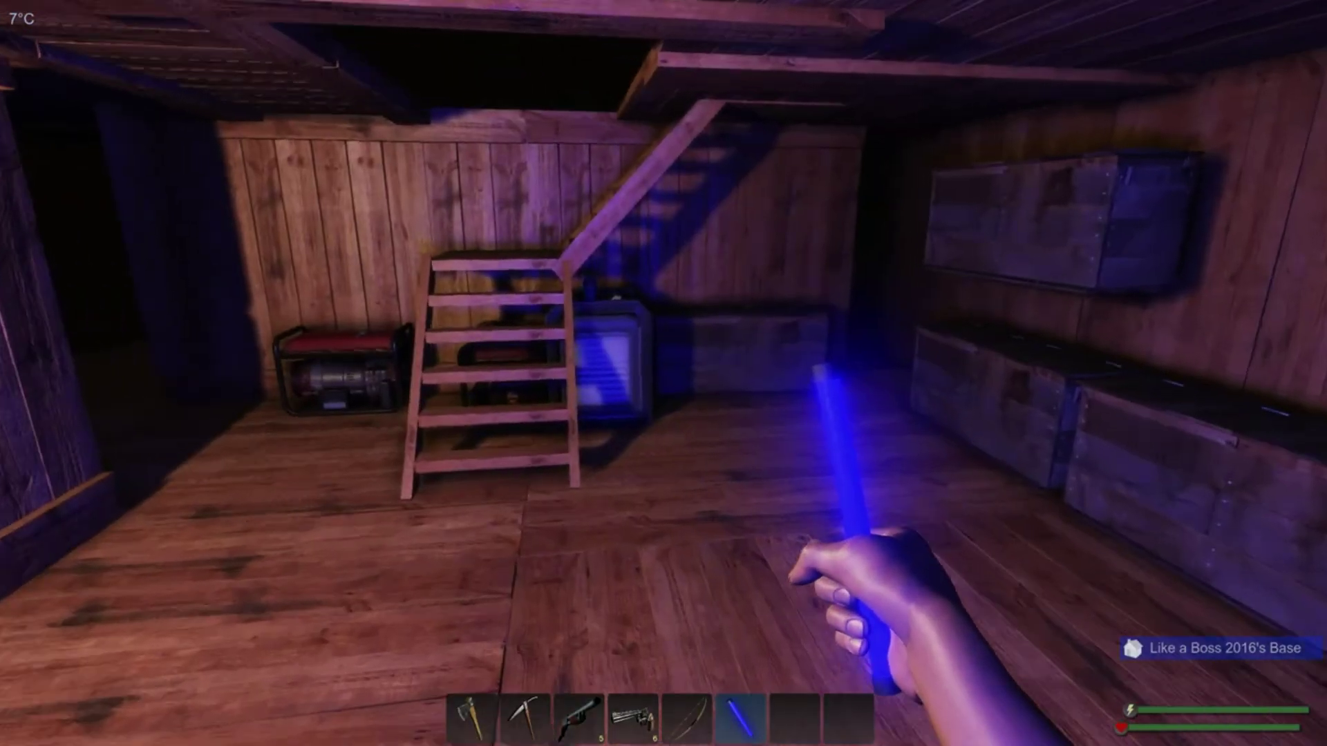
key(s)
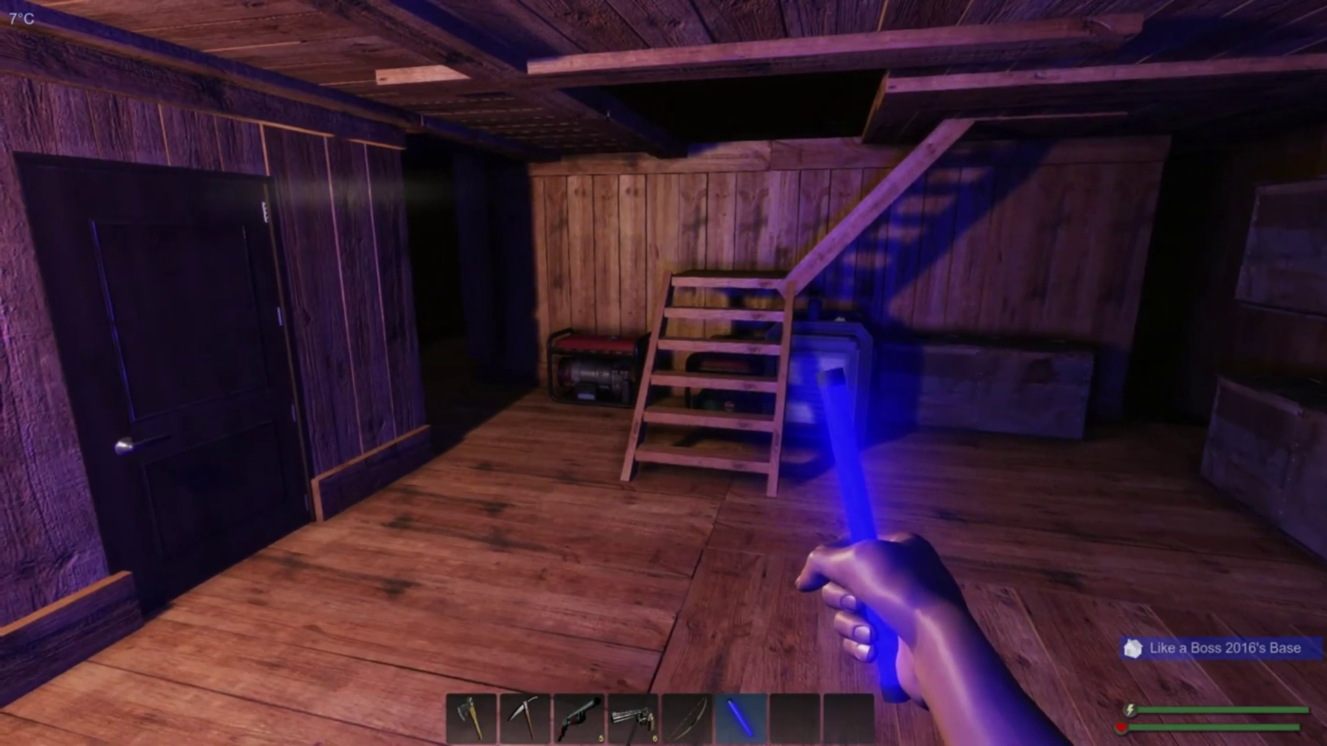
key(a)
key(a)
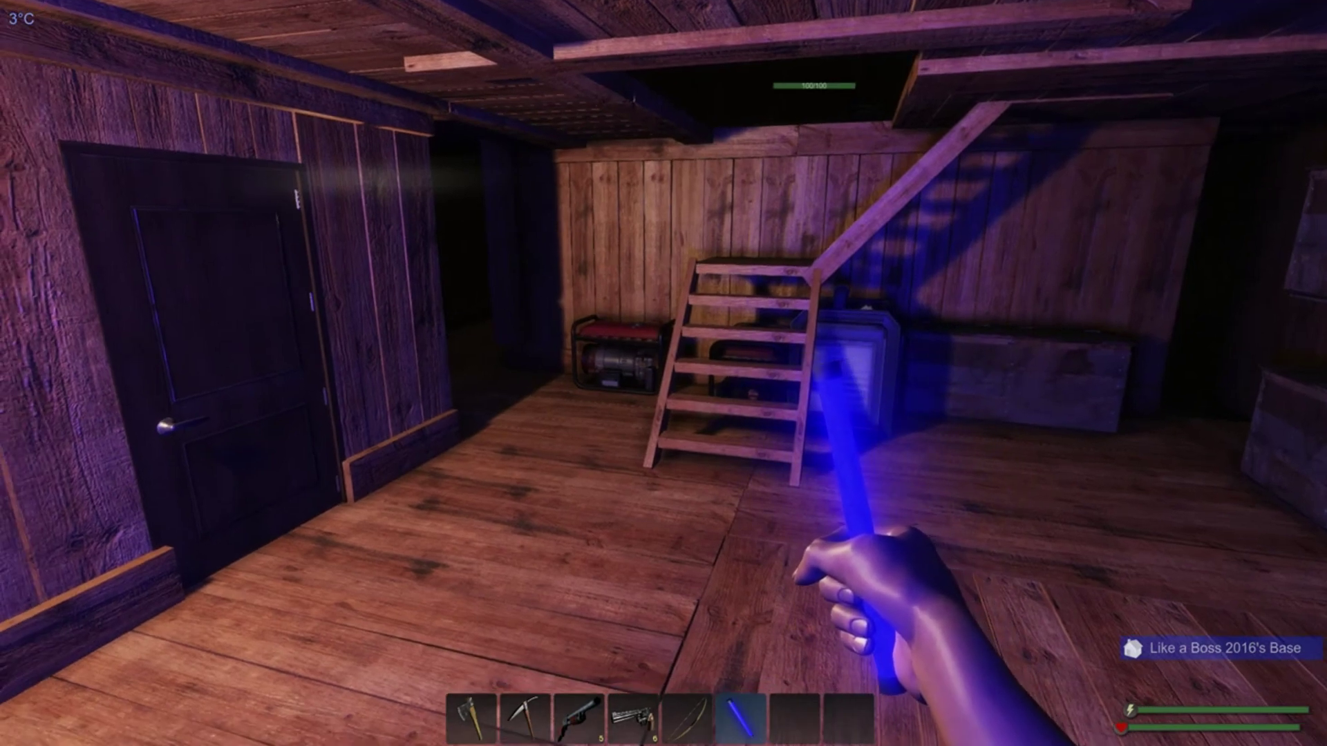
key(w)
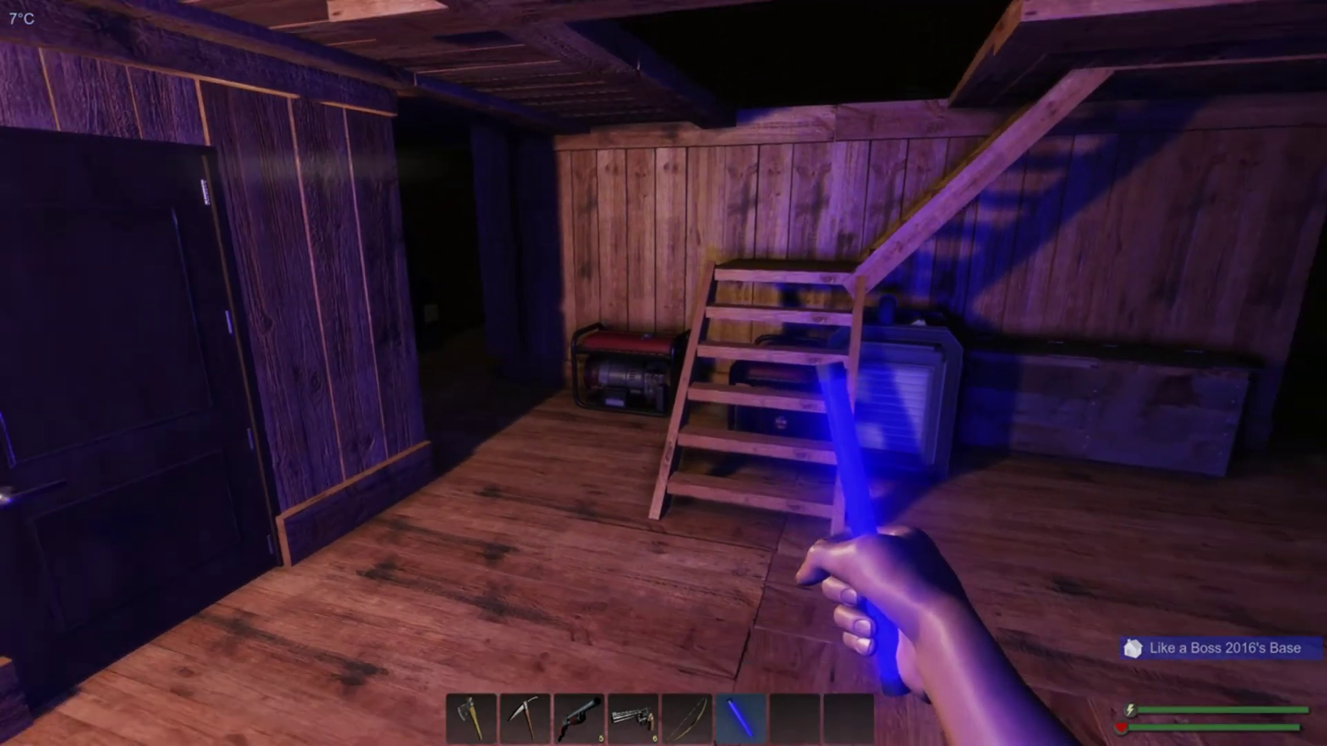